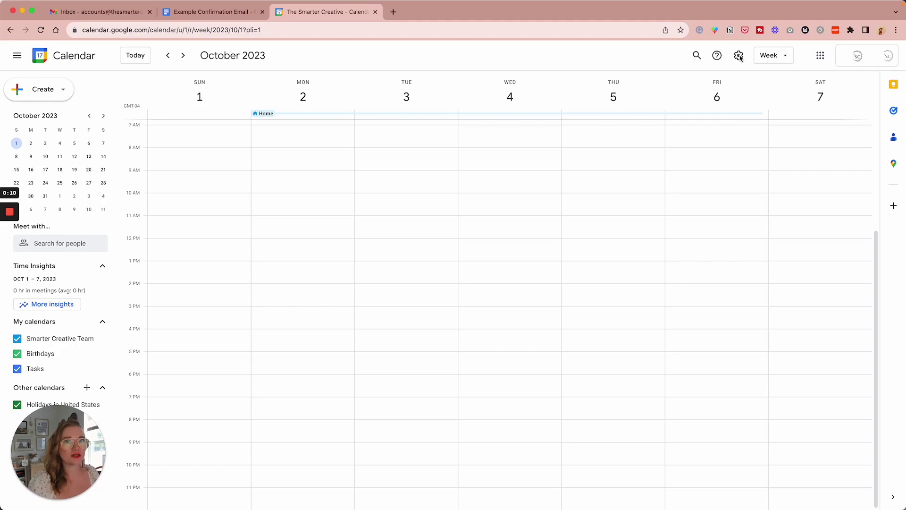
Connect Stripe in Calendar settings and use appointment schedules instead of appointment slots
click(738, 57)
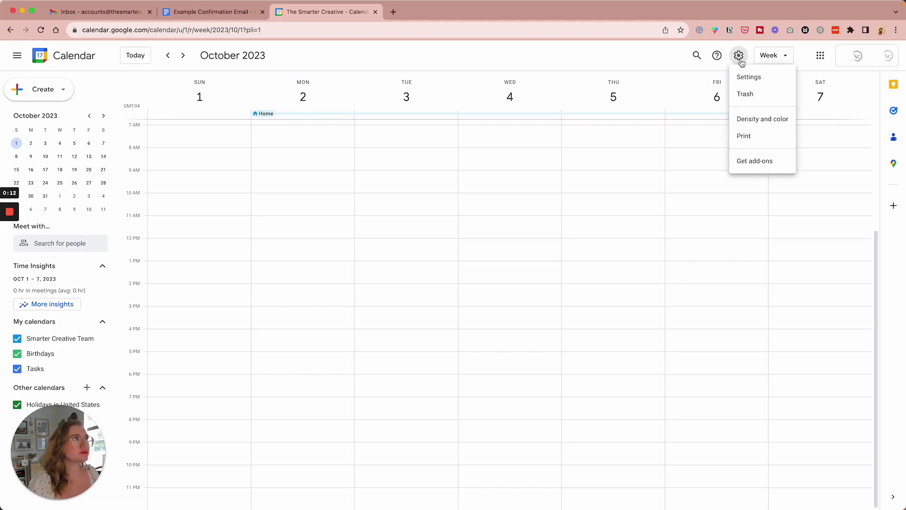
click(750, 79)
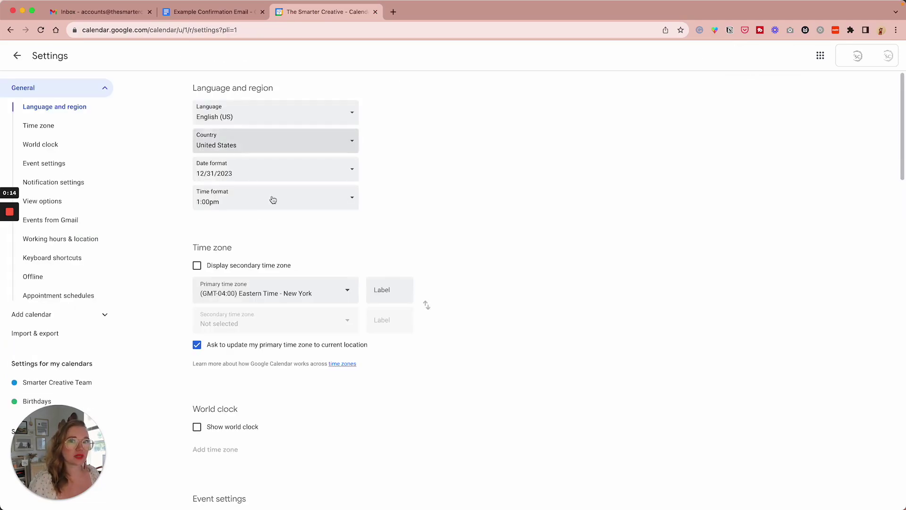
click(69, 296)
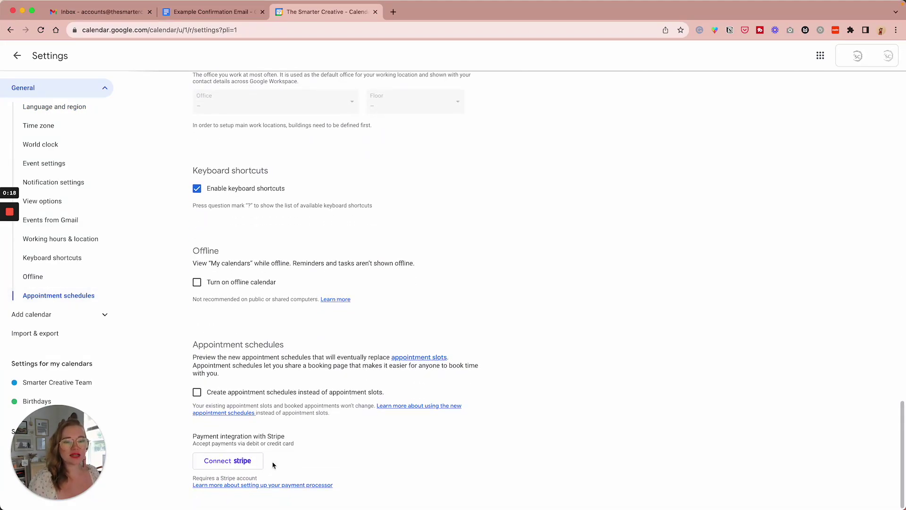
click(229, 467)
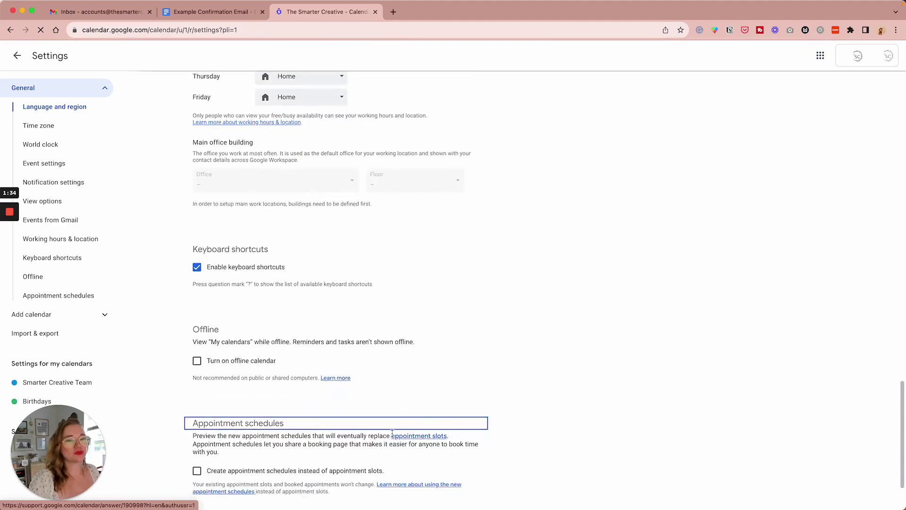
scroll(352, 426, down, 1)
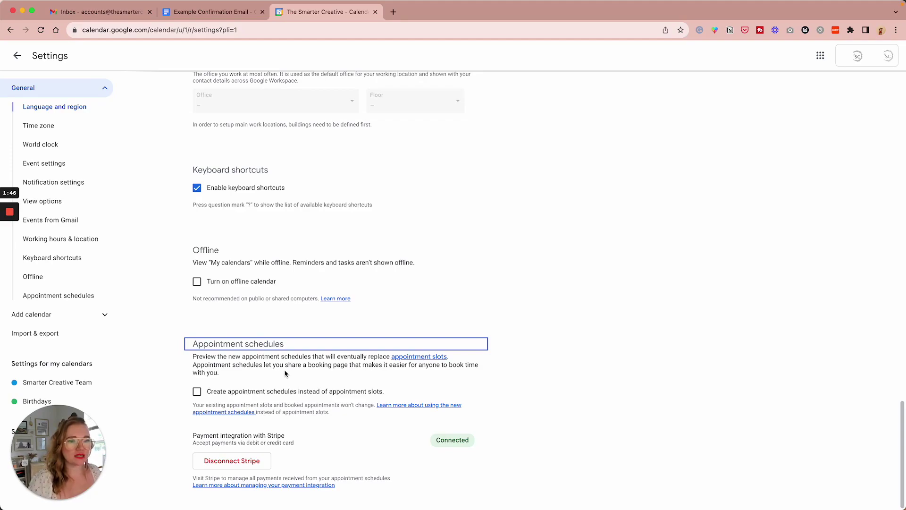
click(197, 391)
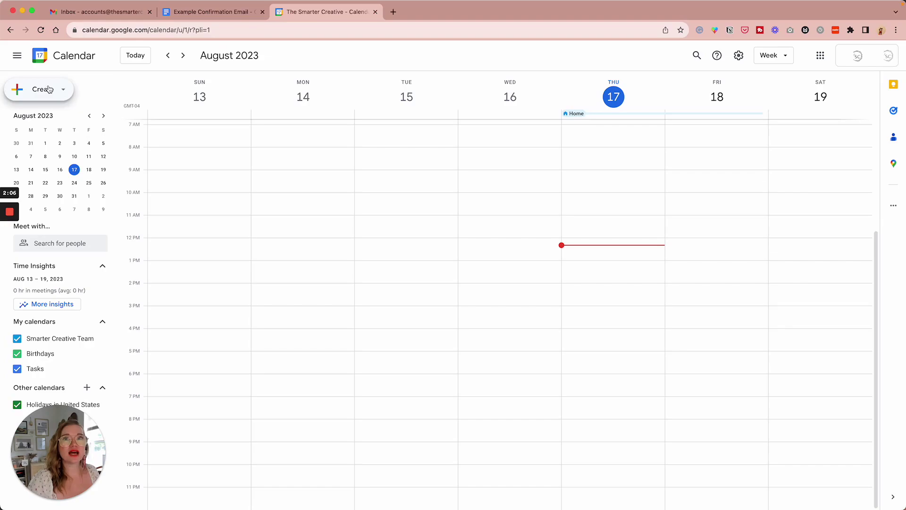
Create a new appointment schedule titled Mini Branding Session with the photographer's studio name
click(49, 89)
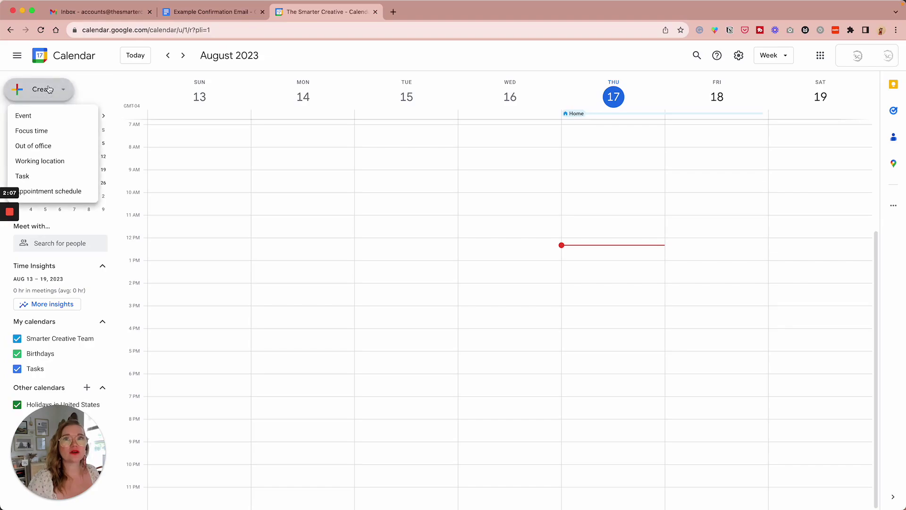
click(82, 196)
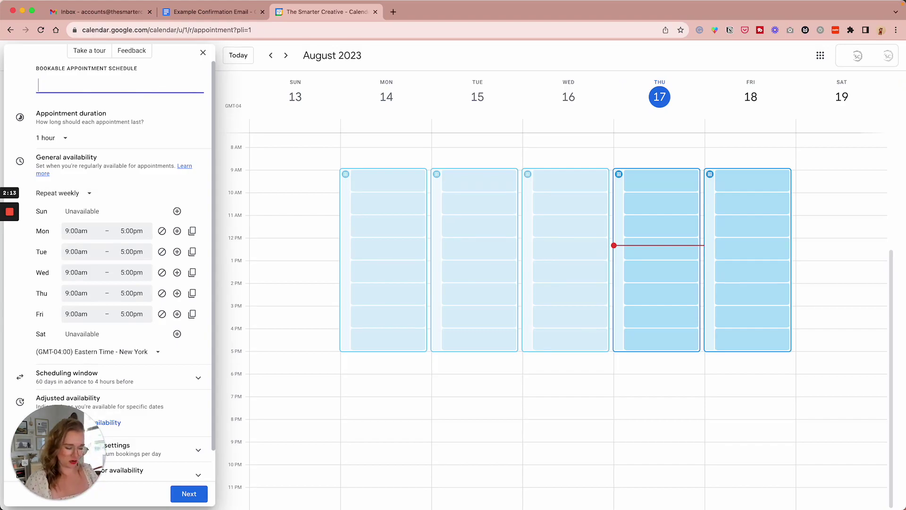
text(Mini B)
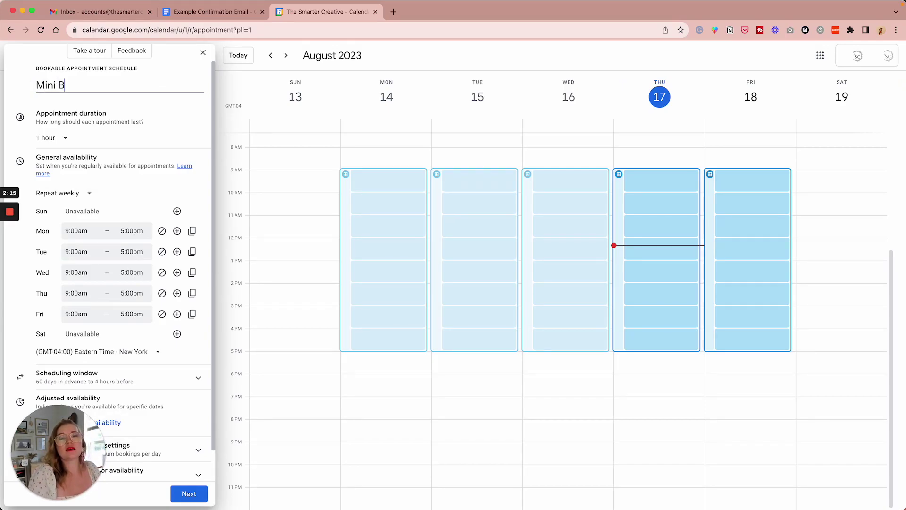
text(randing Session wi)
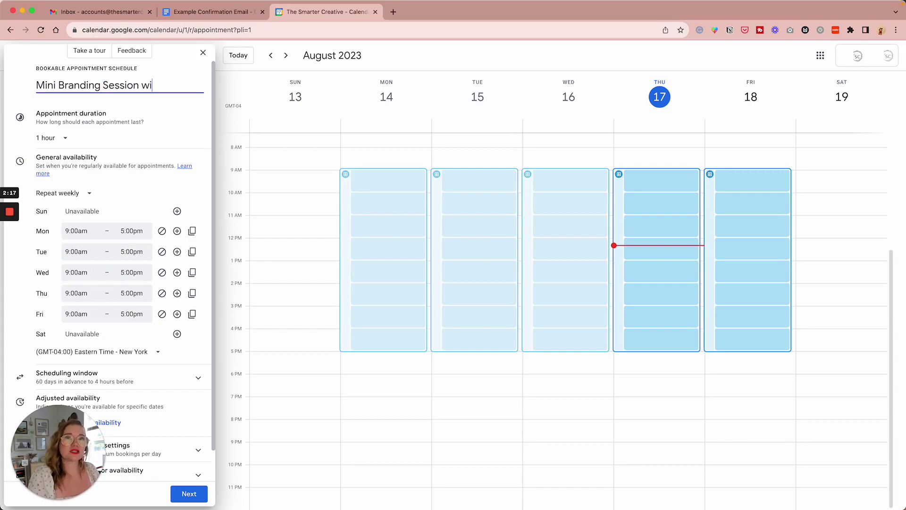
text(th)
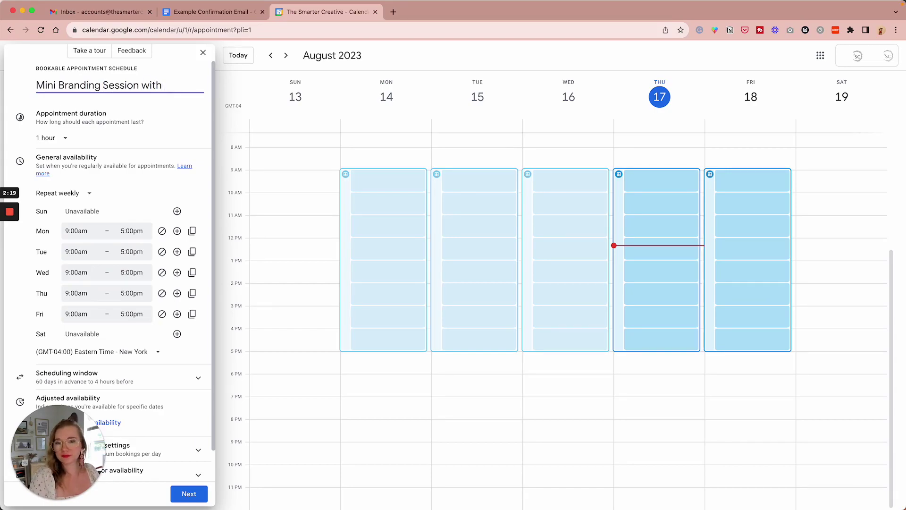
text( Sally J Photo)
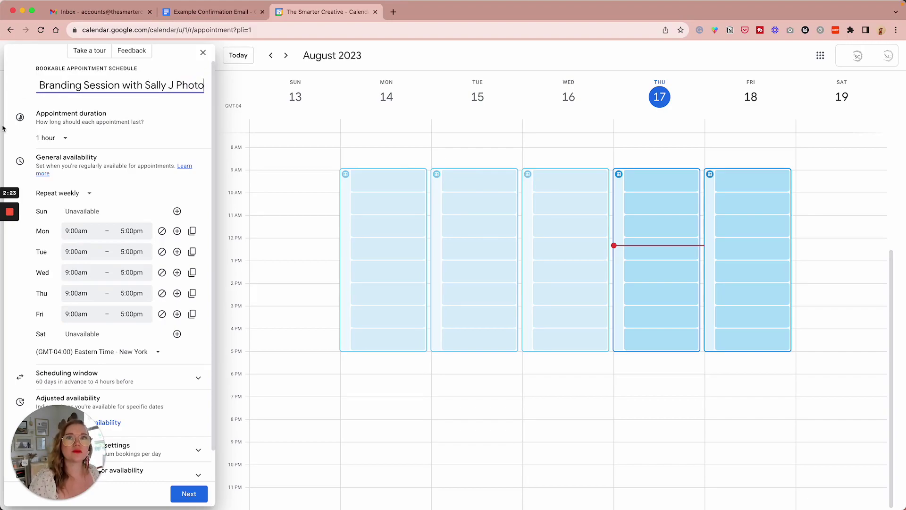
Set a custom appointment duration of 20 minutes
click(64, 142)
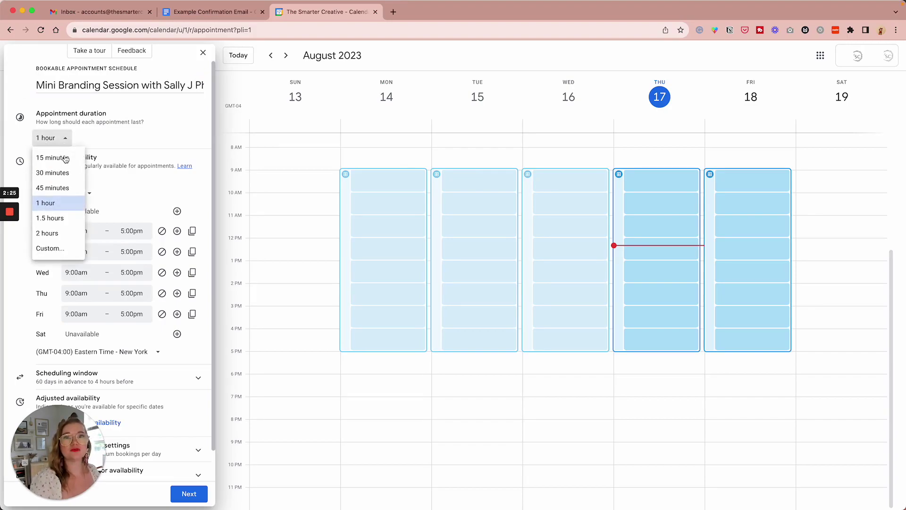
click(50, 248)
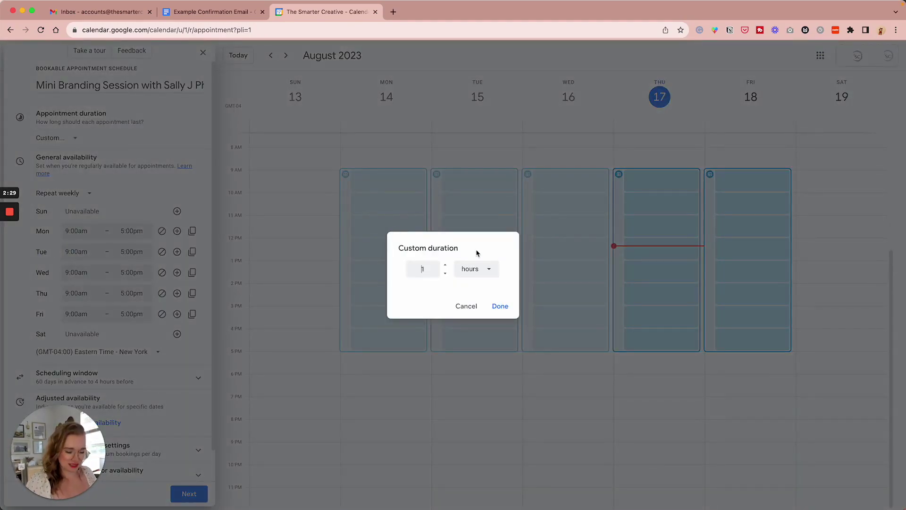
key(BackSpace)
text(20)
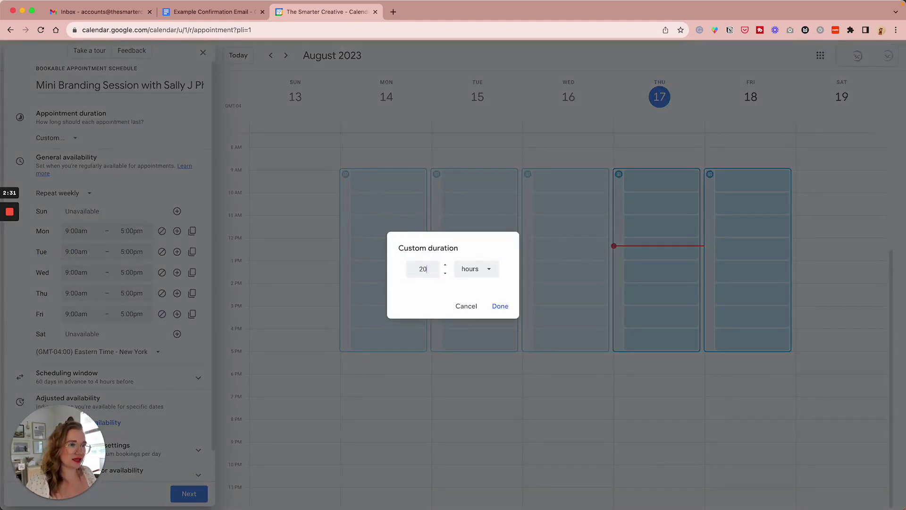
click(486, 268)
click(485, 286)
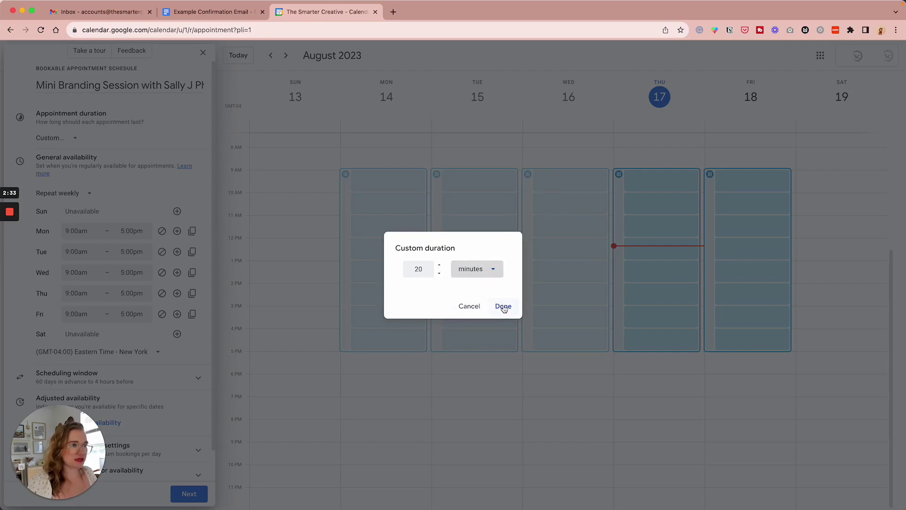
click(501, 305)
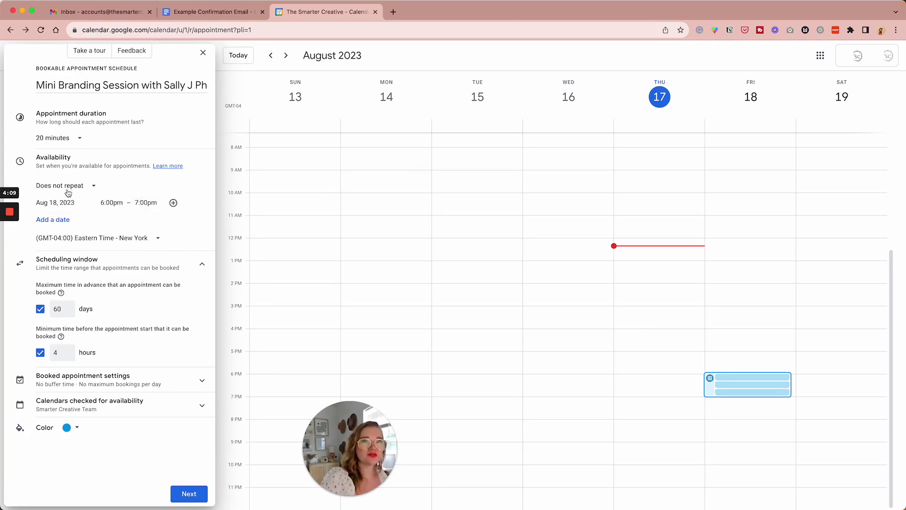
Set availability to Oct 1, 2023, from 11:00am to 7:00pm
click(50, 202)
click(152, 223)
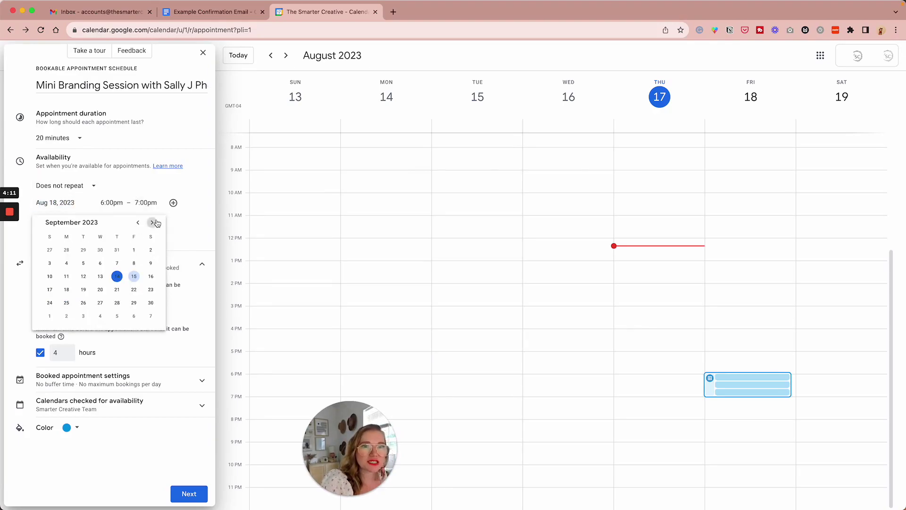
click(153, 222)
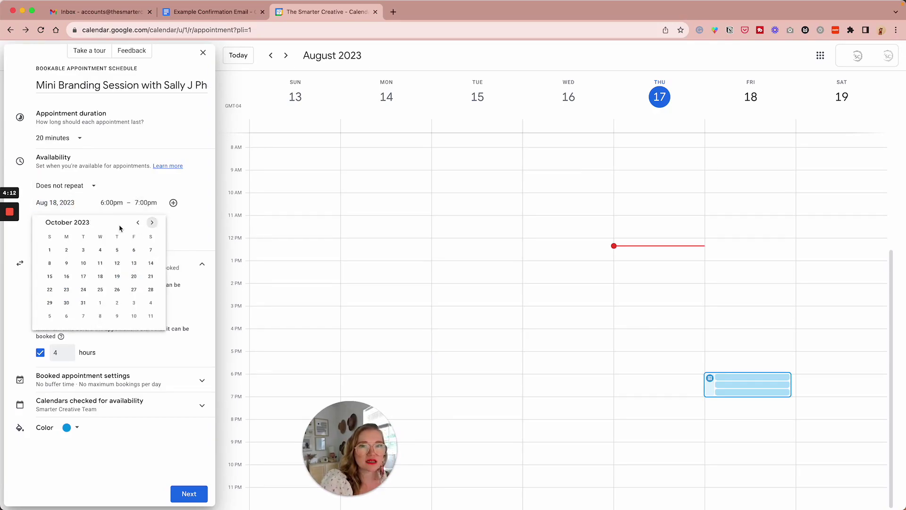
click(49, 250)
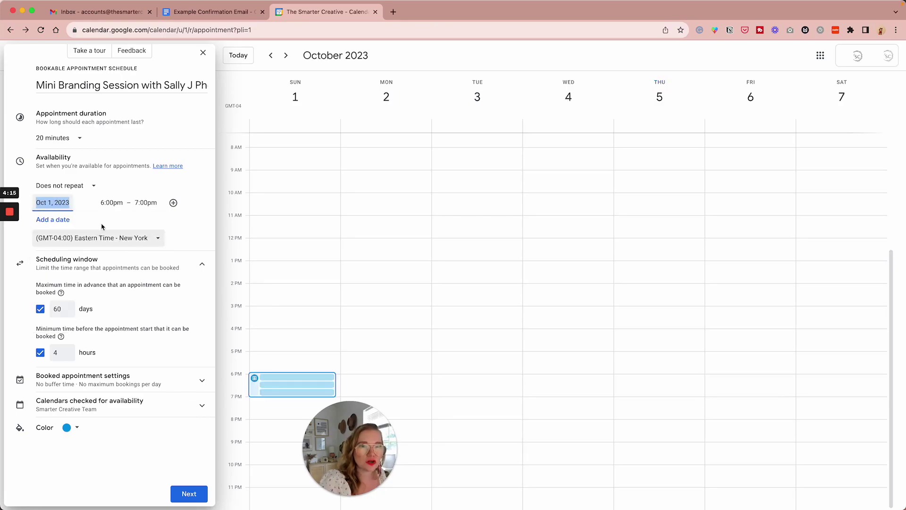
click(102, 202)
scroll(117, 245, up, 5)
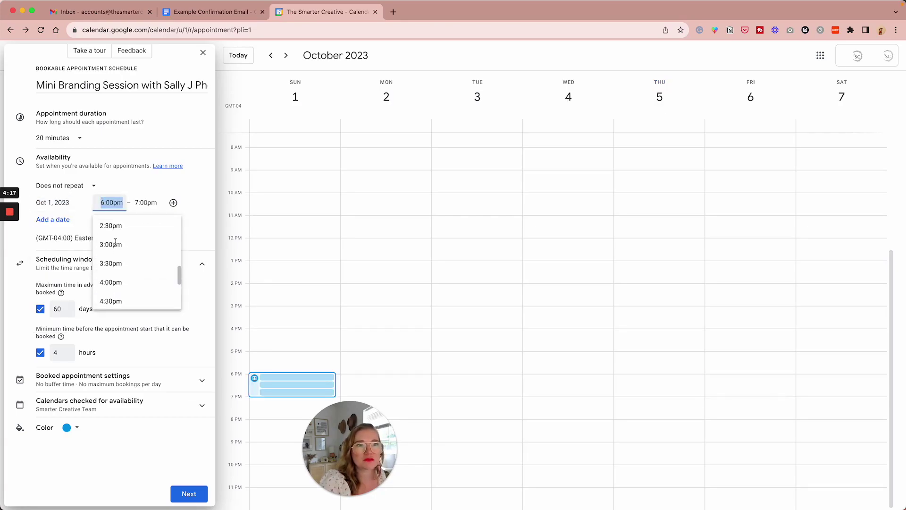
scroll(116, 245, up, 3)
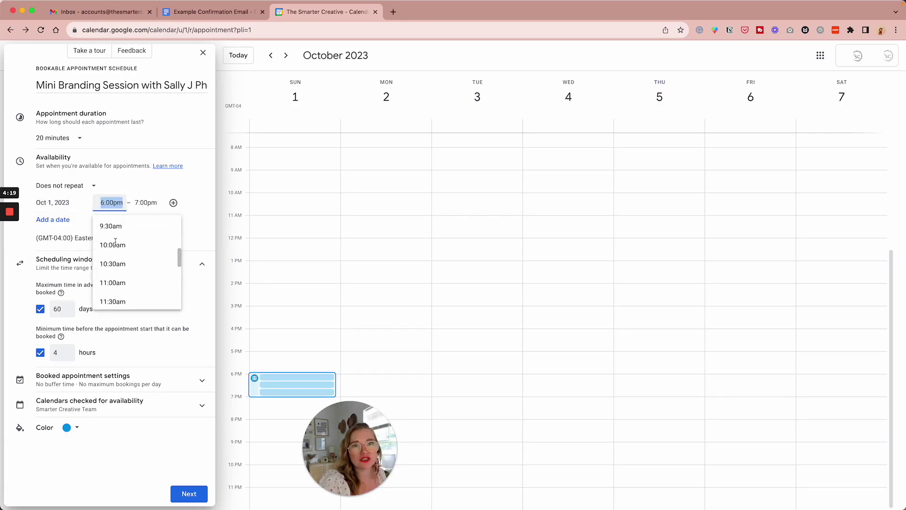
click(119, 282)
click(146, 202)
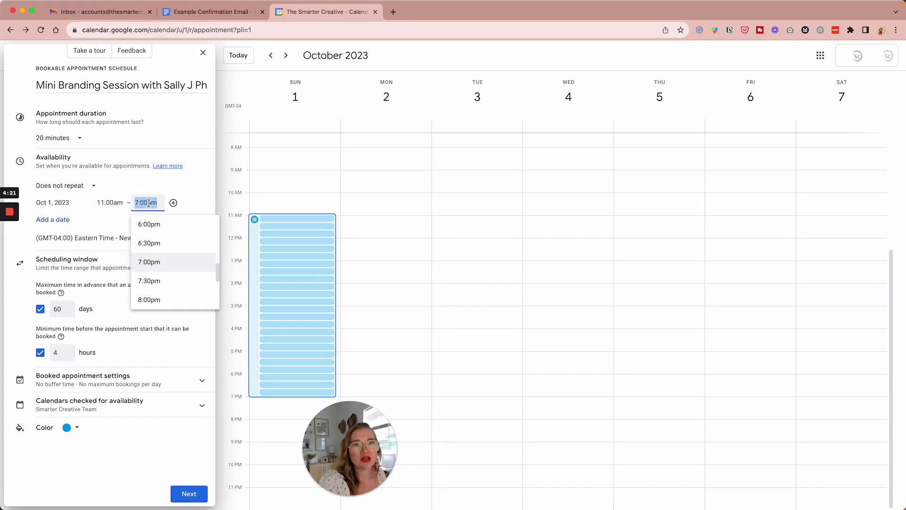
click(204, 202)
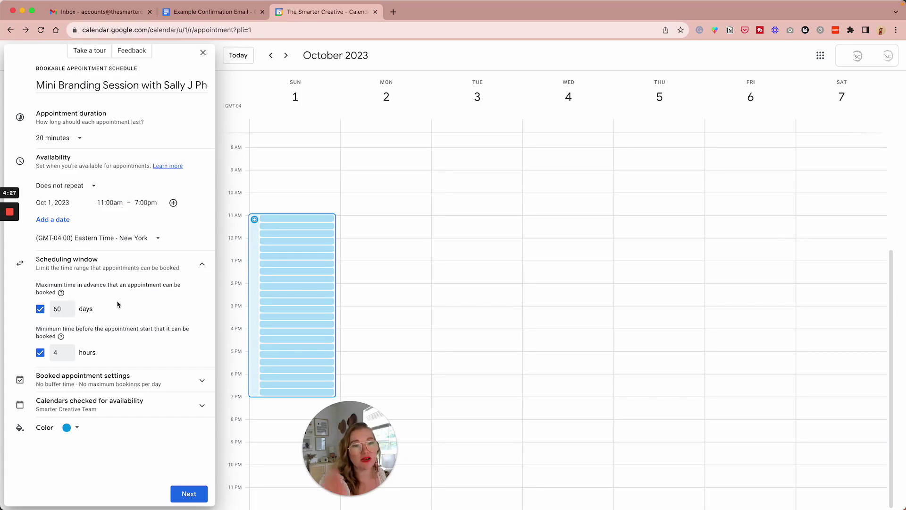
Remove the maximum advance booking limit and require 72 hours minimum notice
click(71, 306)
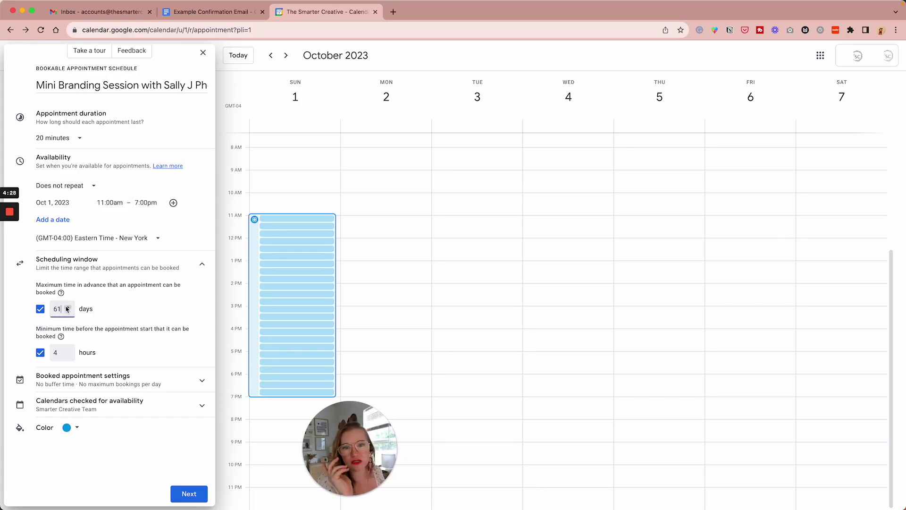
click(40, 309)
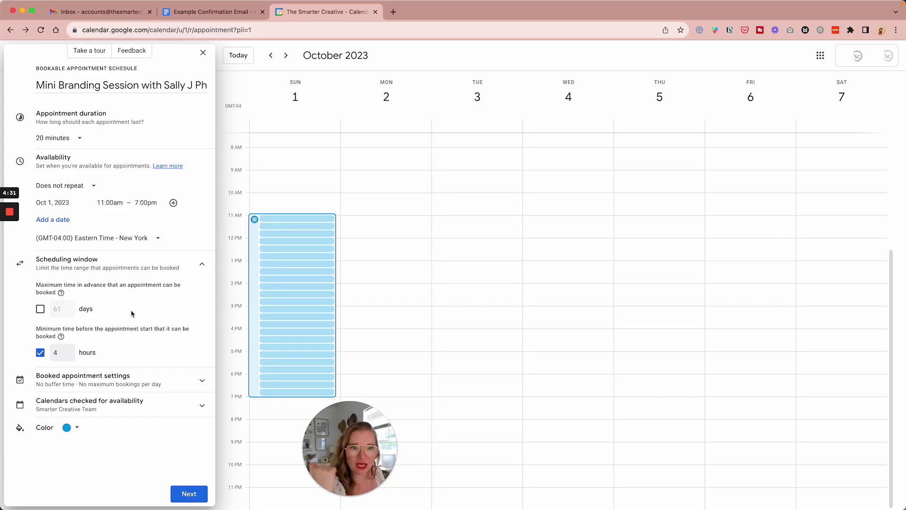
double_click(57, 352)
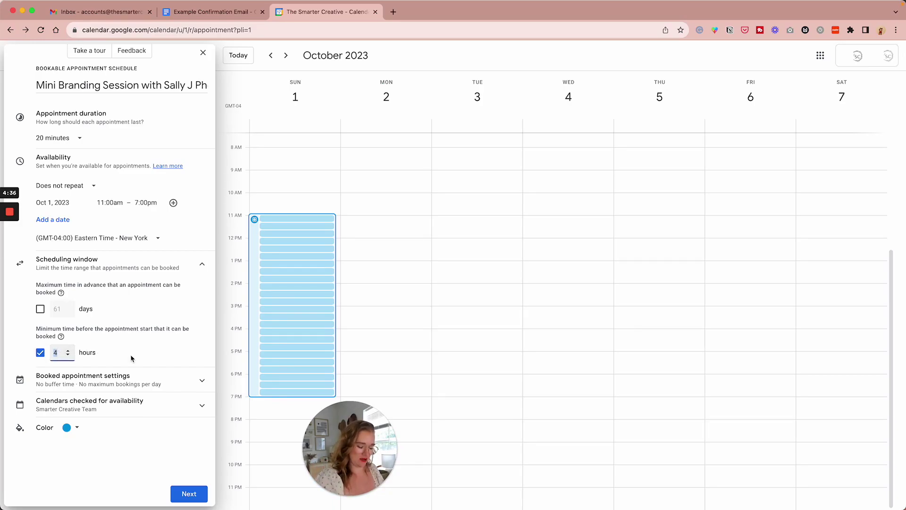
text(72)
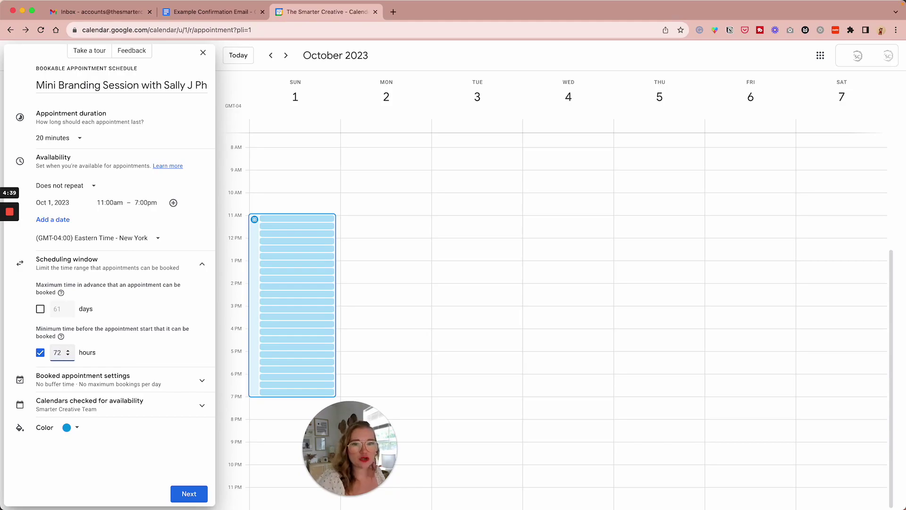
Turn on a 10-minute buffer time between booked appointments
click(159, 377)
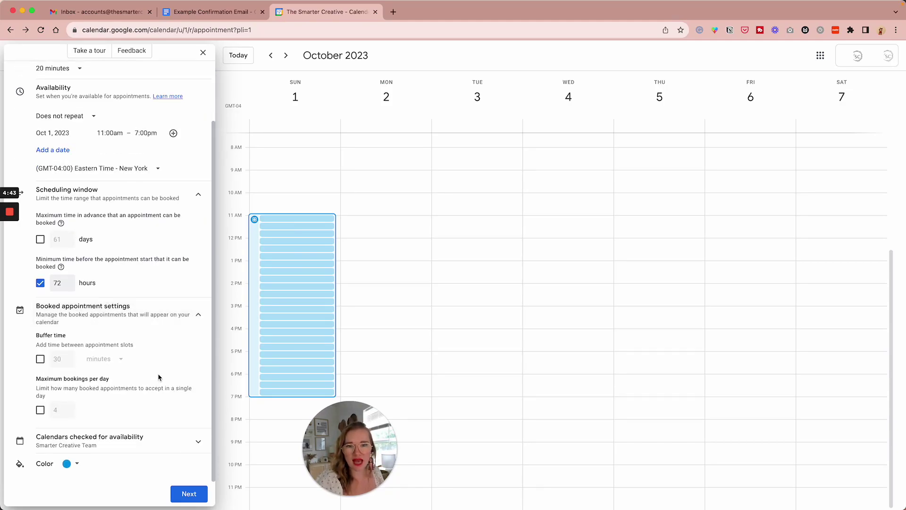
click(41, 359)
click(55, 359)
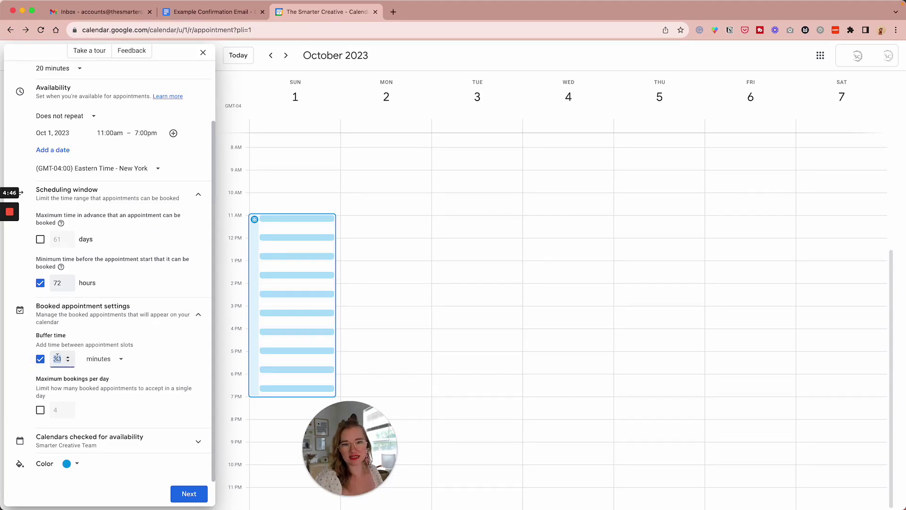
text(10)
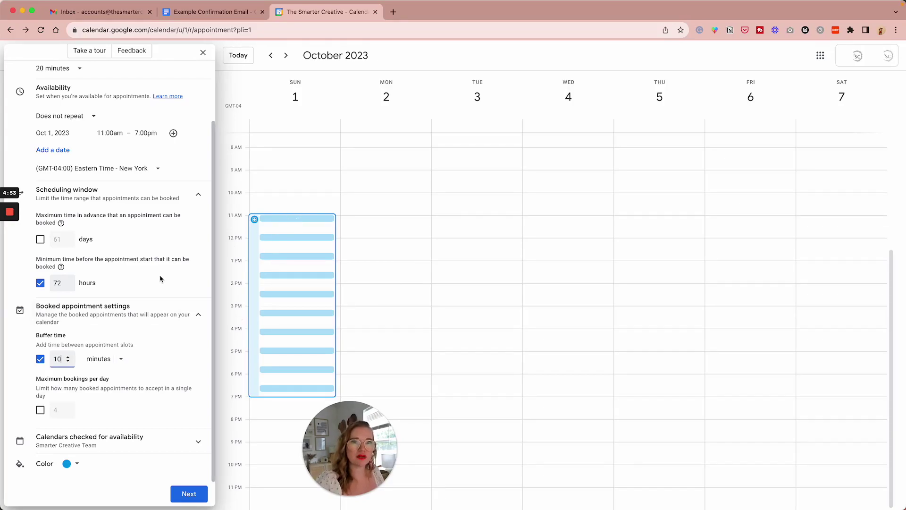
scroll(142, 372, up, 2)
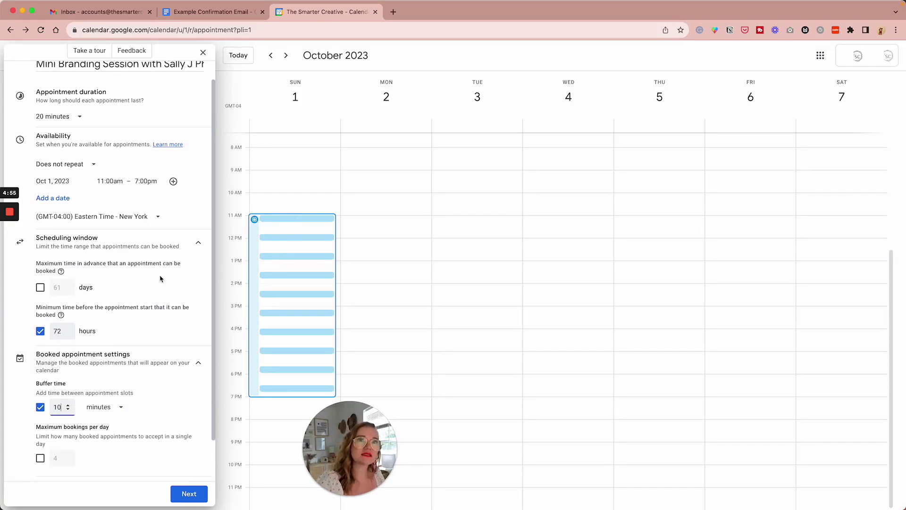
scroll(141, 373, down, 2)
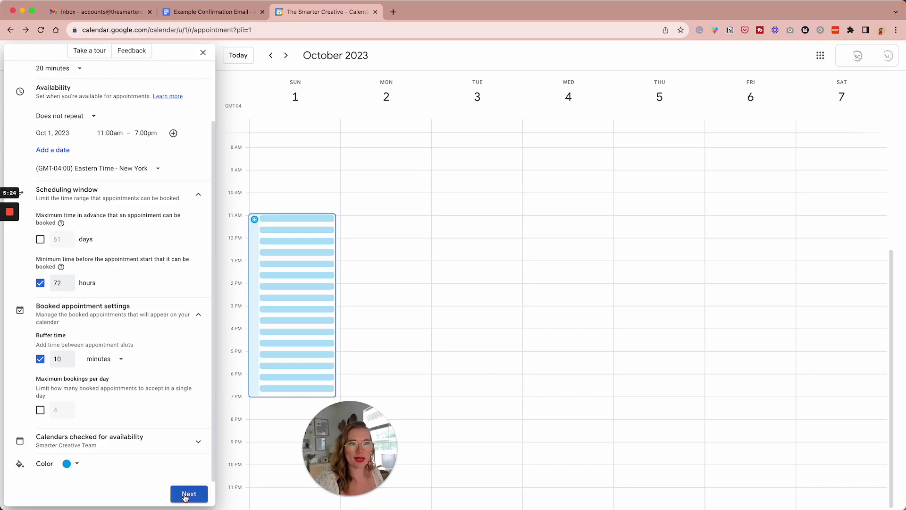
Move to the booking page details and add a required Phone number question
click(189, 494)
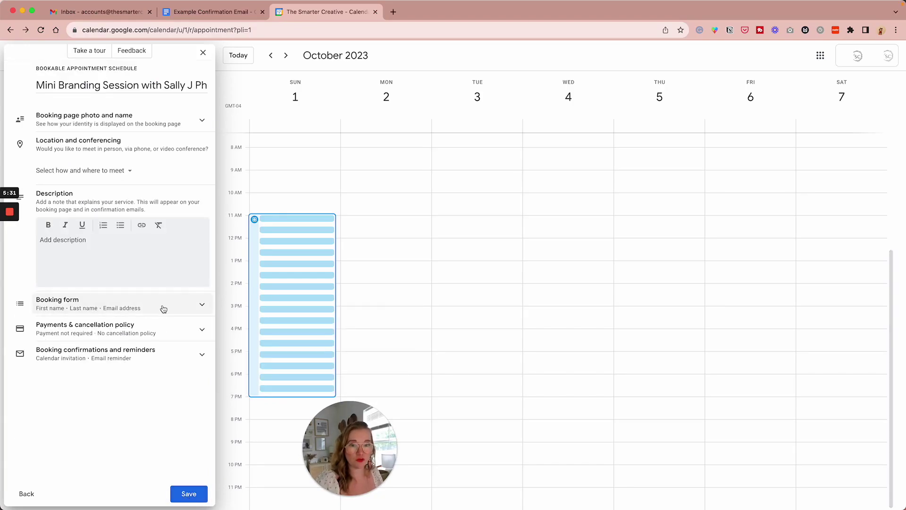
click(163, 309)
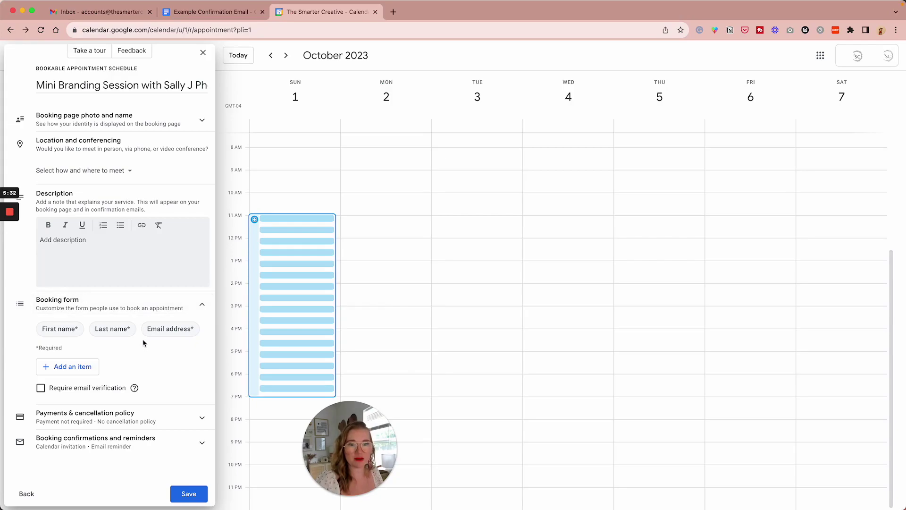
click(75, 363)
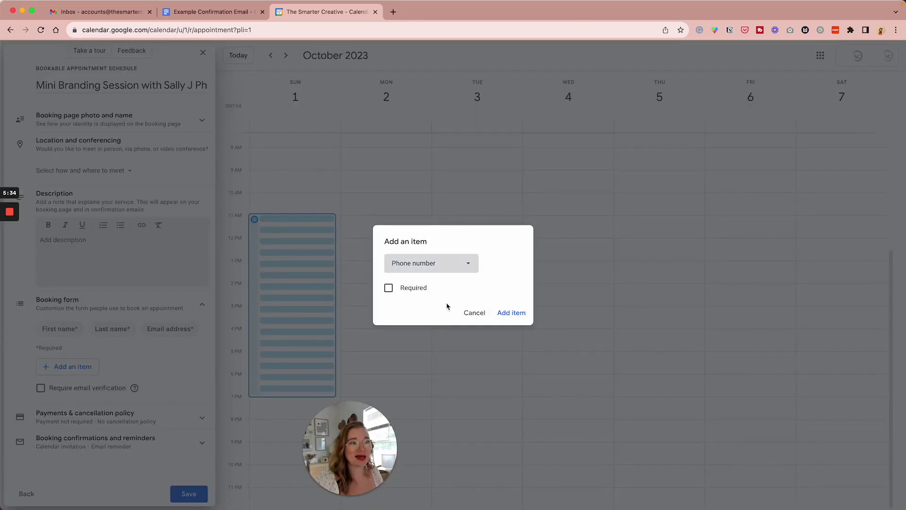
click(388, 288)
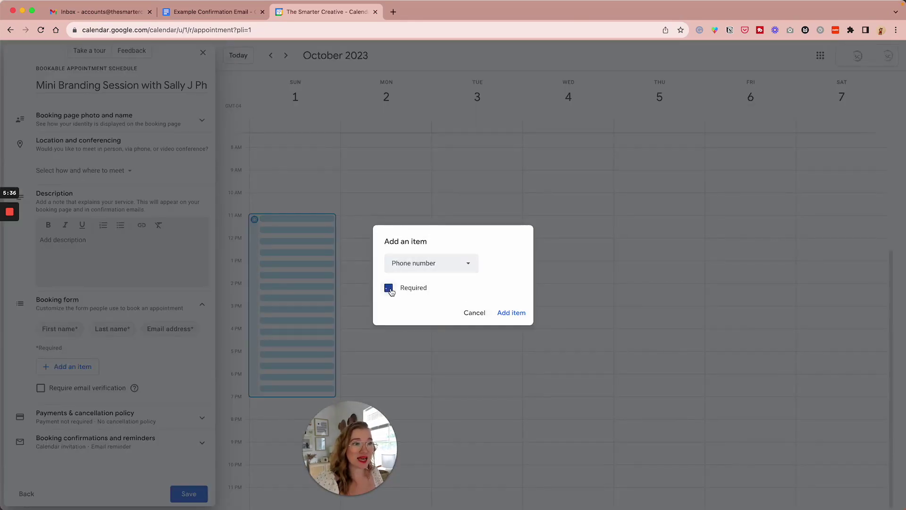
click(514, 314)
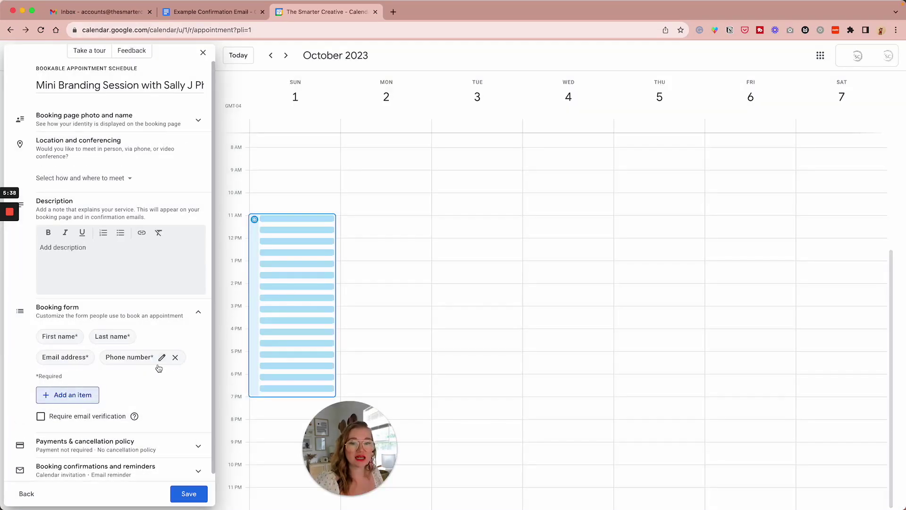
Try adding a custom booking form question, then cancel it
click(88, 386)
click(415, 257)
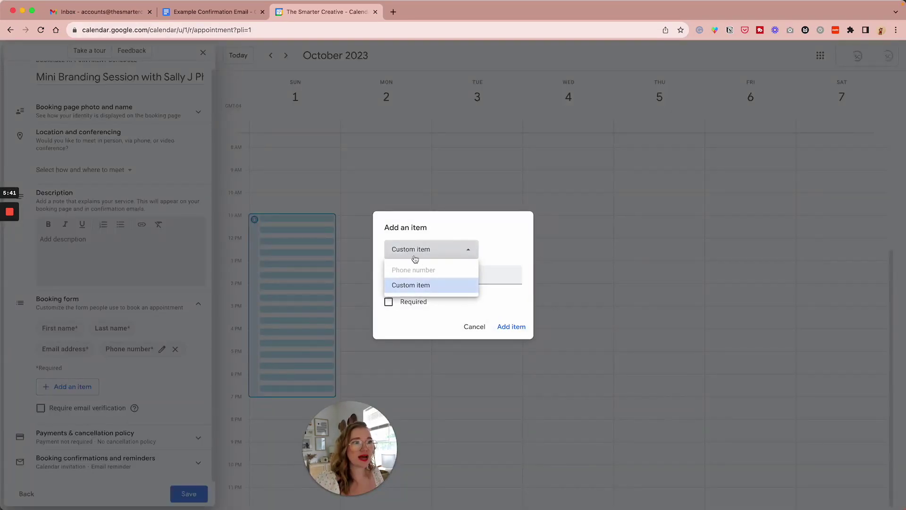
click(437, 286)
click(435, 277)
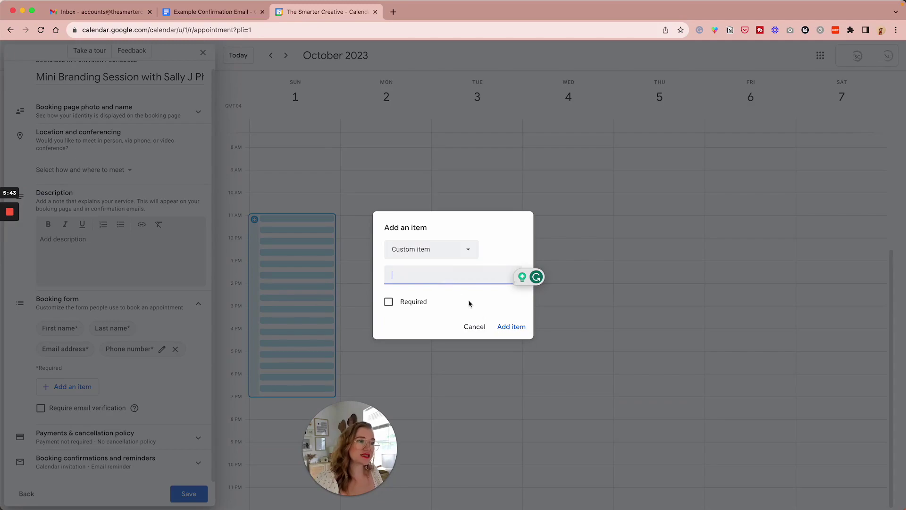
click(474, 326)
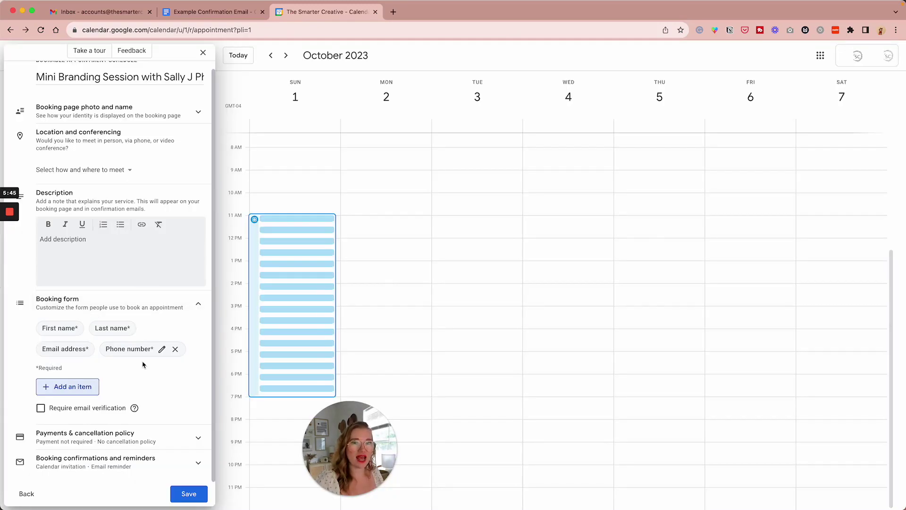
Write the description: Rose Farms Mini Sessions on October 1st, $249 for 15 images in 20 minutes
click(140, 270)
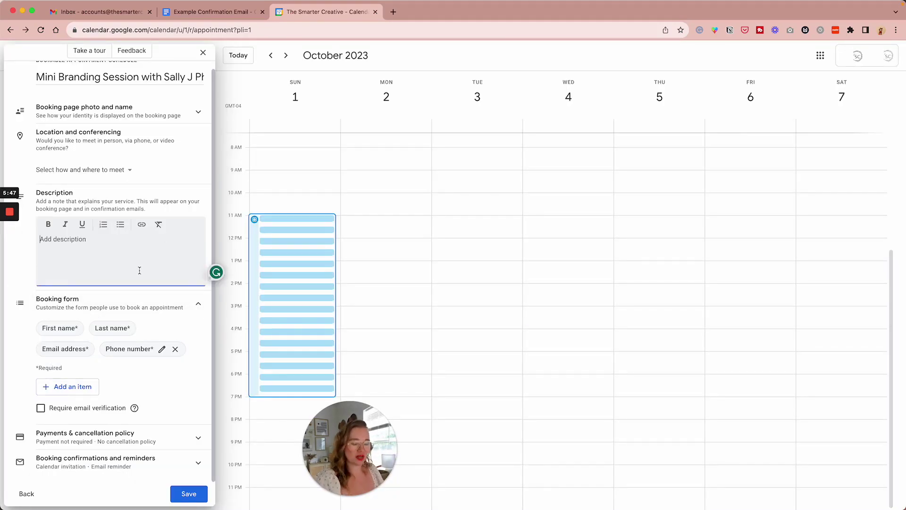
text(Sa)
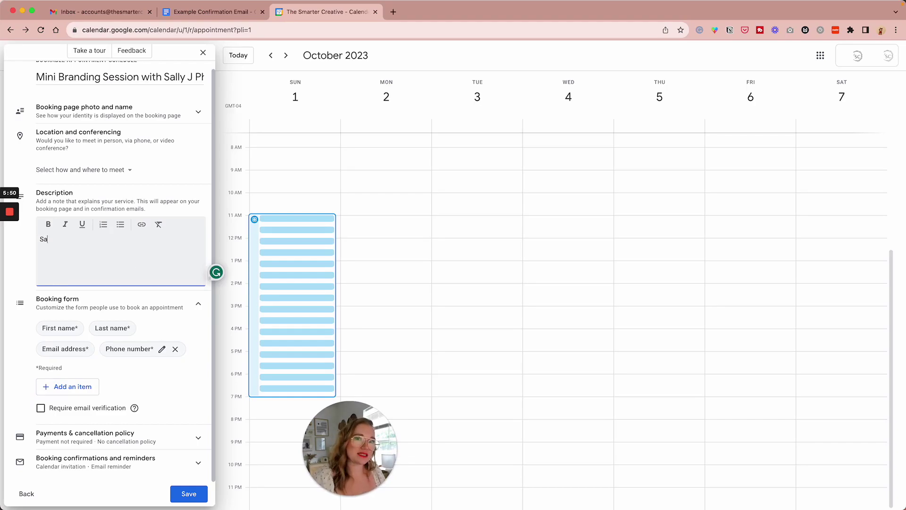
text(lly J Photo is proud to do Mini Sessions at Rose F)
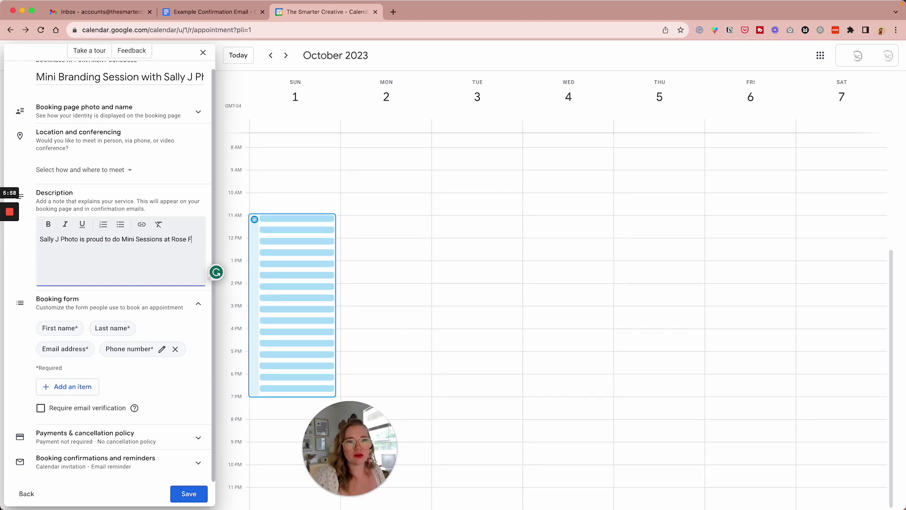
text(arms on Oc)
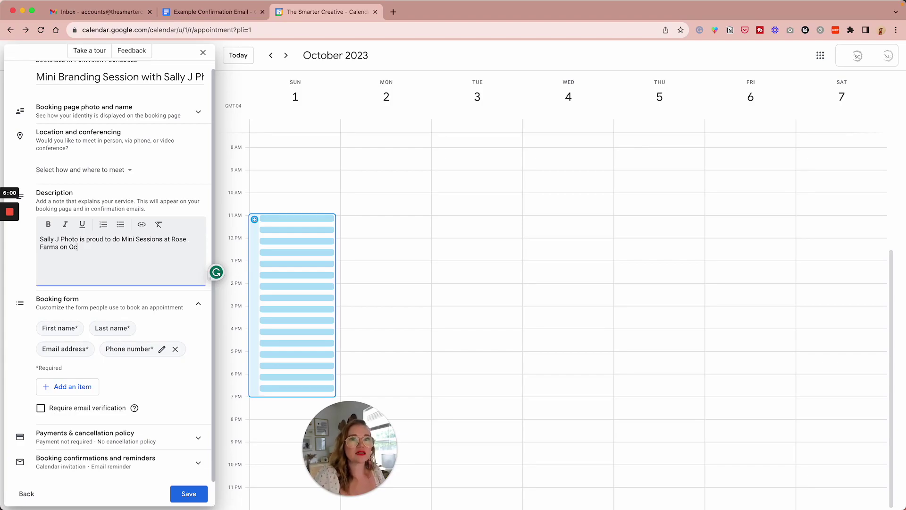
text(tober the 1st, they are $249 for 15)
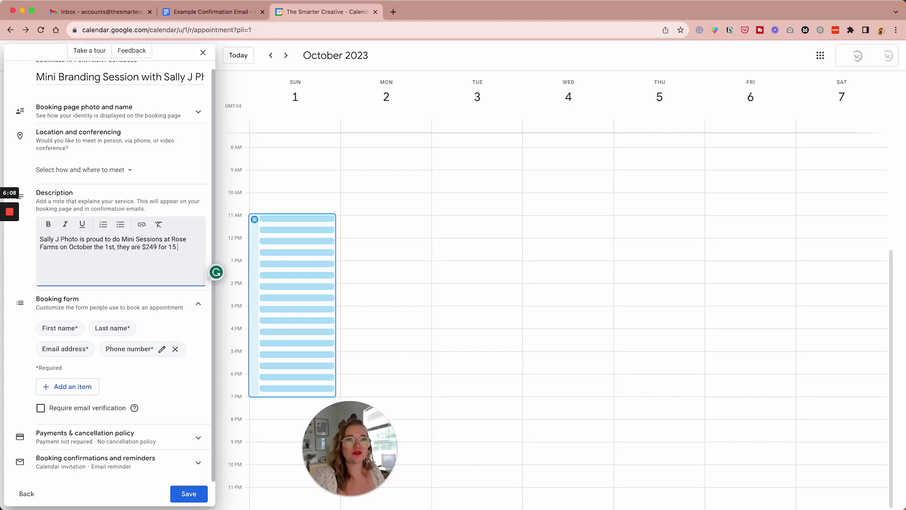
text(images)
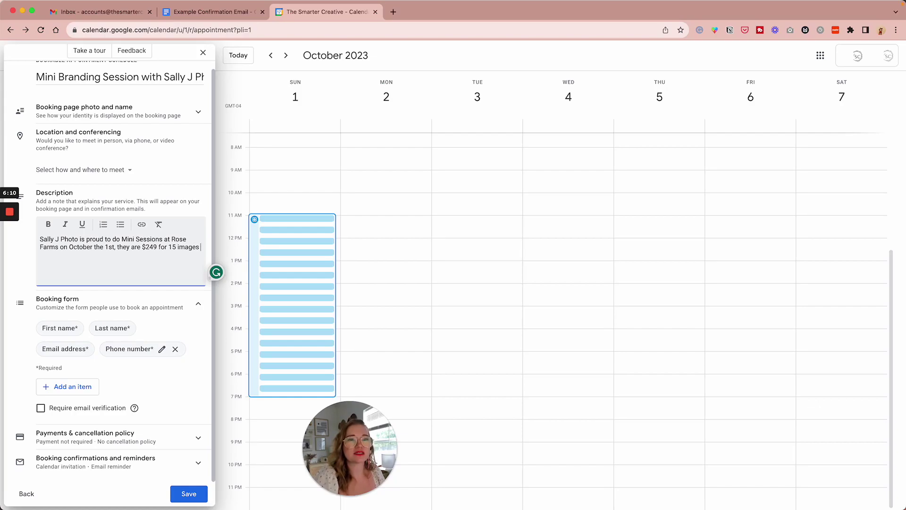
text( in 20 minutes.)
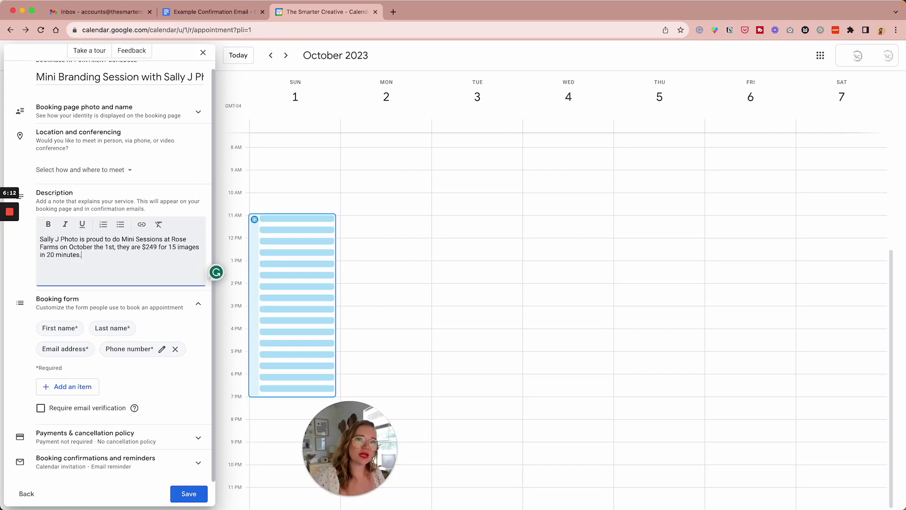
click(113, 136)
Make it an in-person meeting located at Rose Farms, entering its street address
click(72, 169)
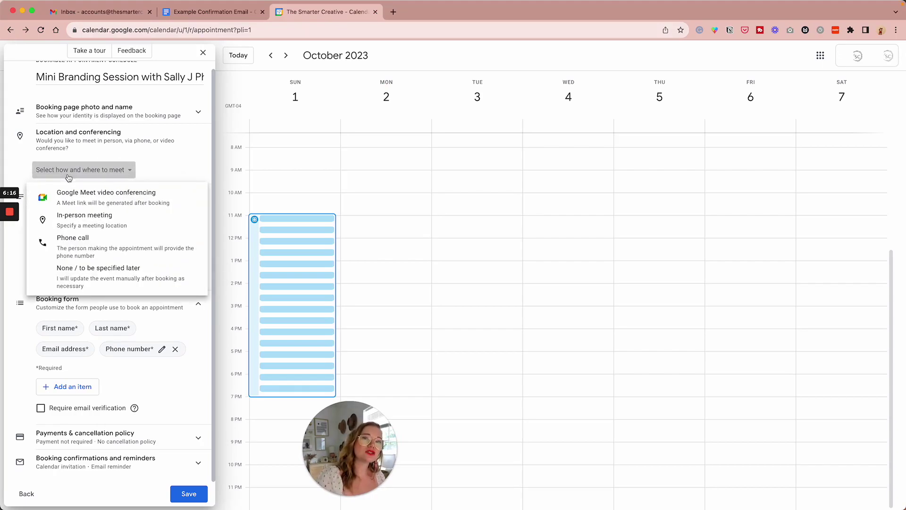
click(93, 215)
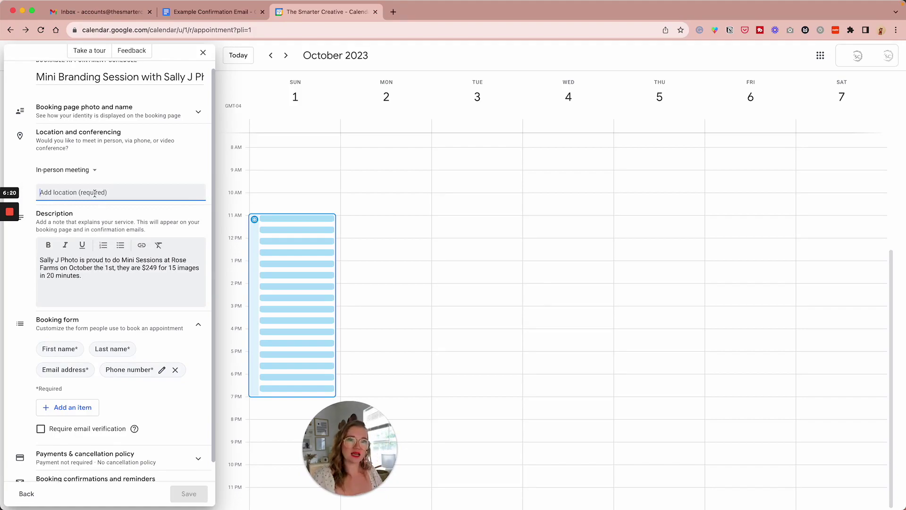
text(Rose Farms 111 Mai)
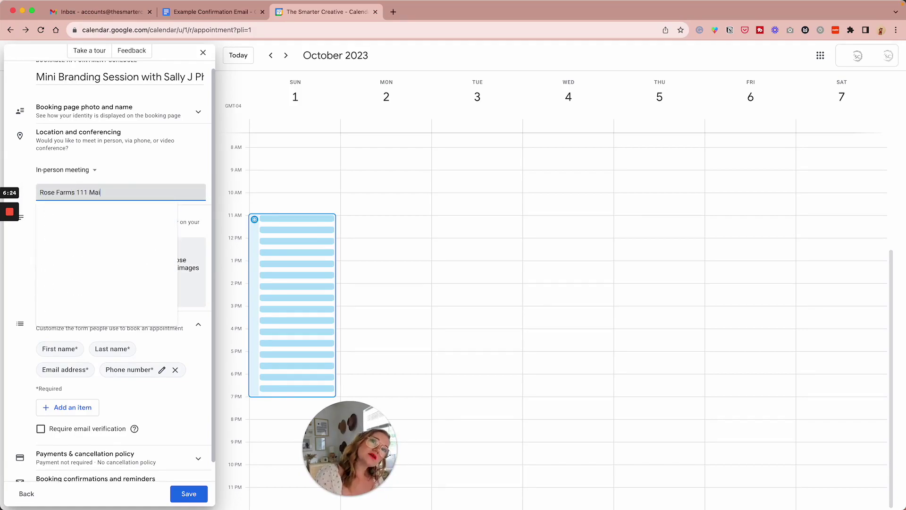
text(n Street)
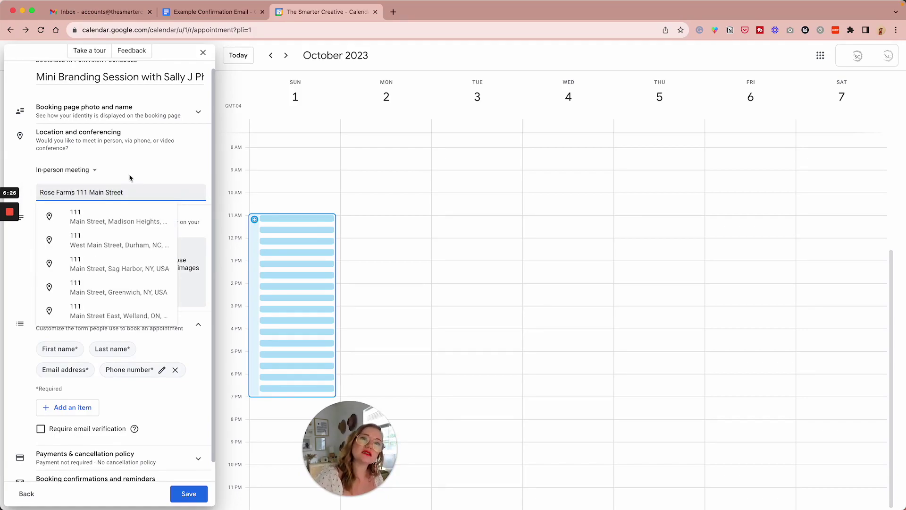
click(155, 176)
scroll(161, 160, down, 1)
Require payment when booking, with the price set to $249.00 USD
click(170, 91)
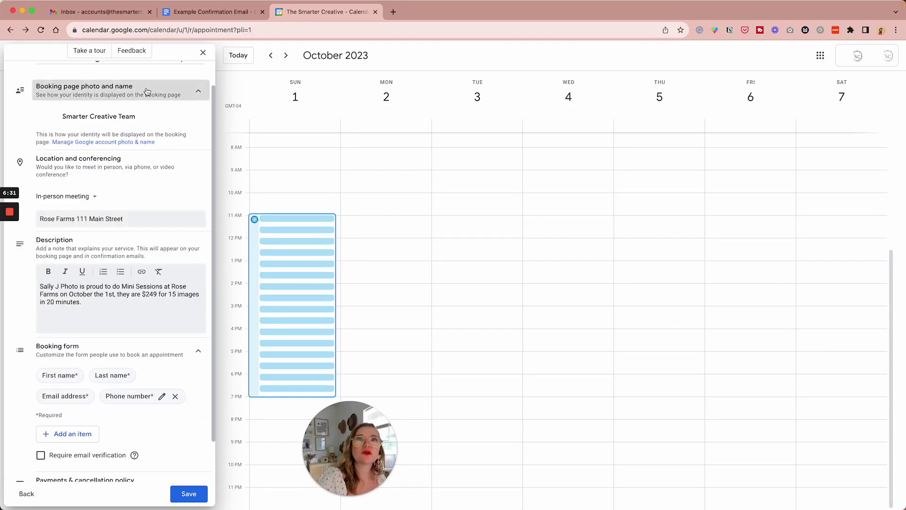
scroll(160, 156, down, 2)
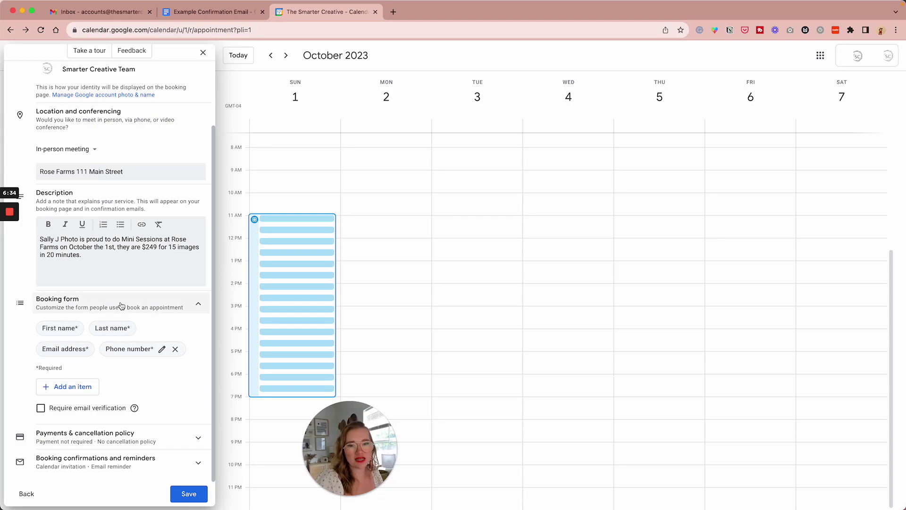
click(157, 440)
scroll(157, 439, down, 5)
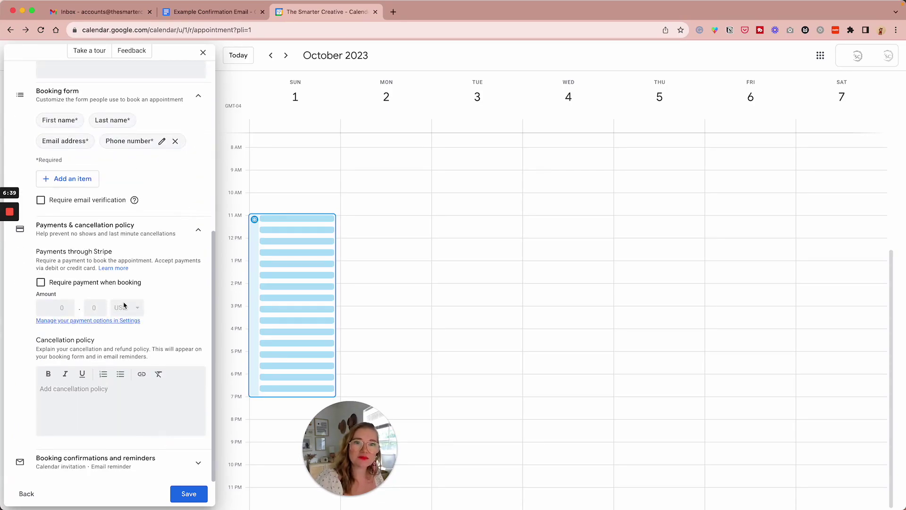
click(114, 284)
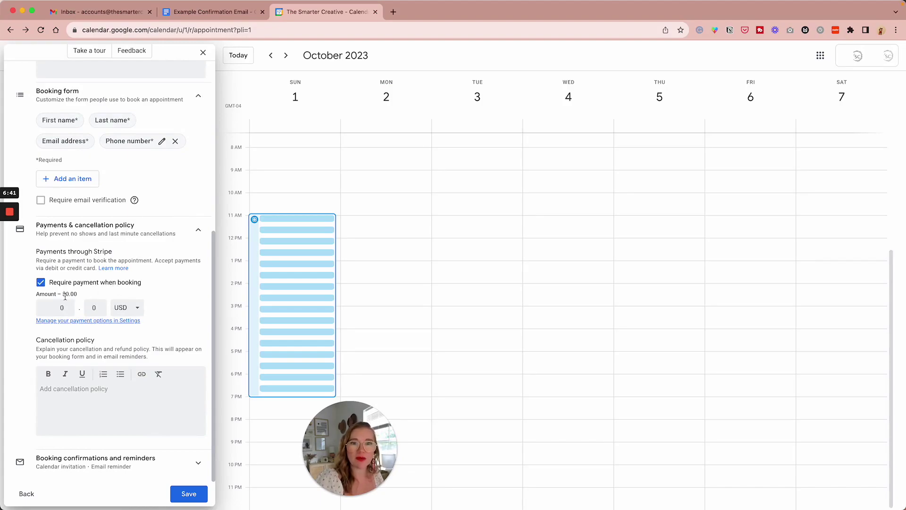
click(49, 304)
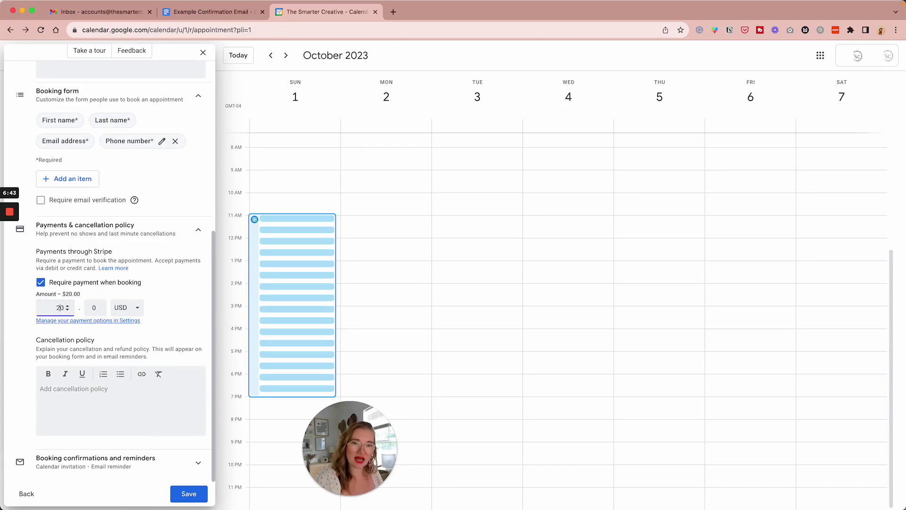
key(BackSpace)
text(49)
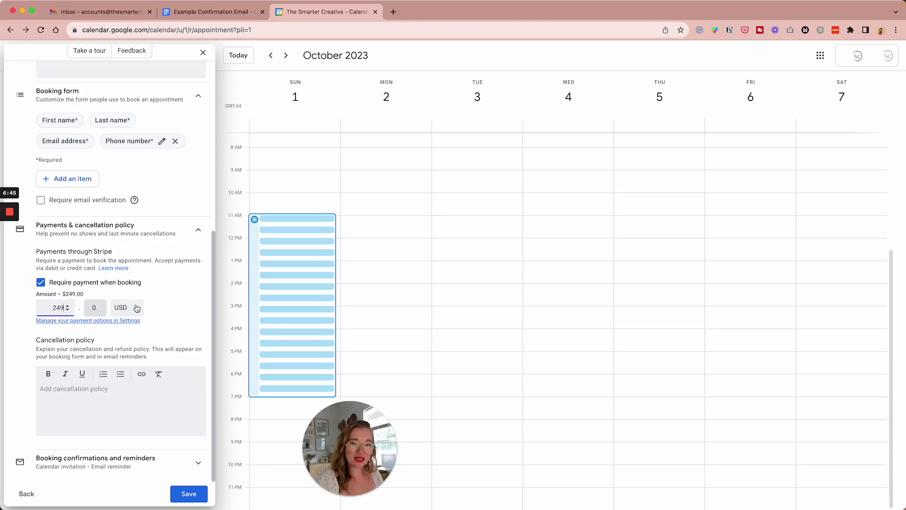
click(176, 304)
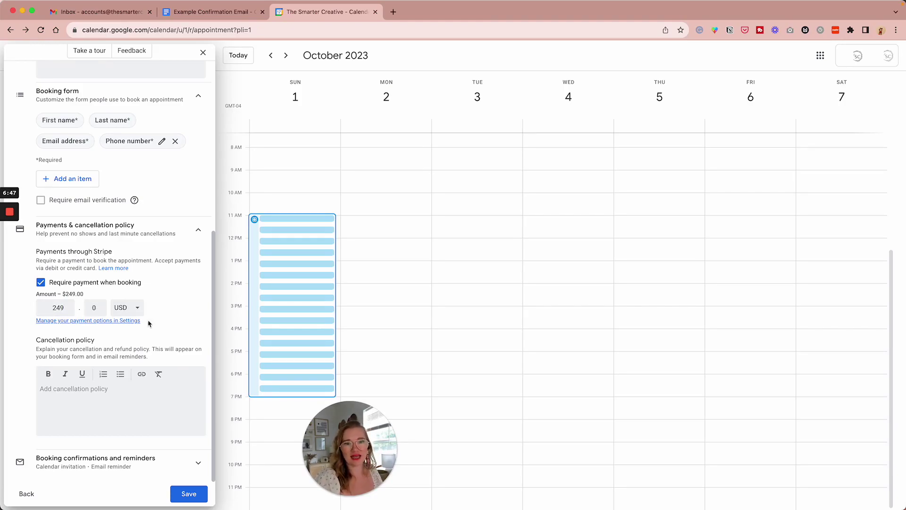
Enter the cancellation policy 'Fully refundable if cancelled within 7 days, if cancelled after 7 days'
click(104, 409)
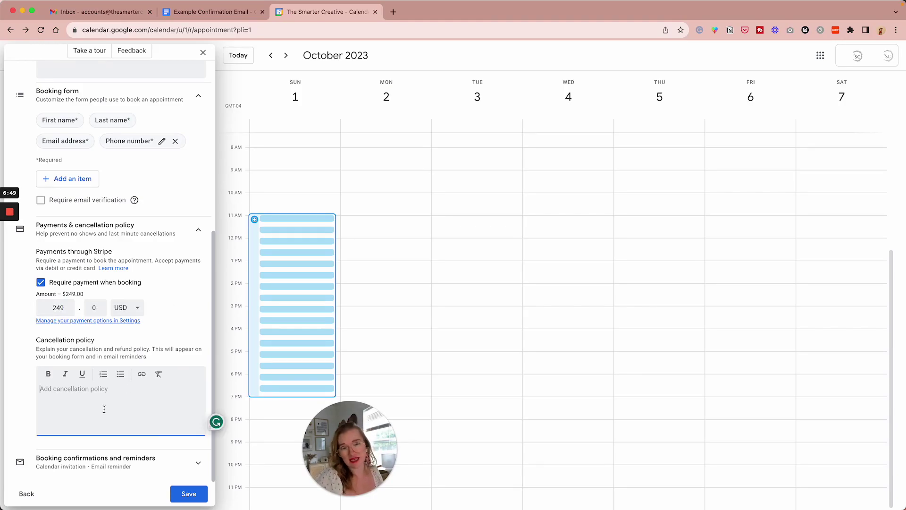
text(c)
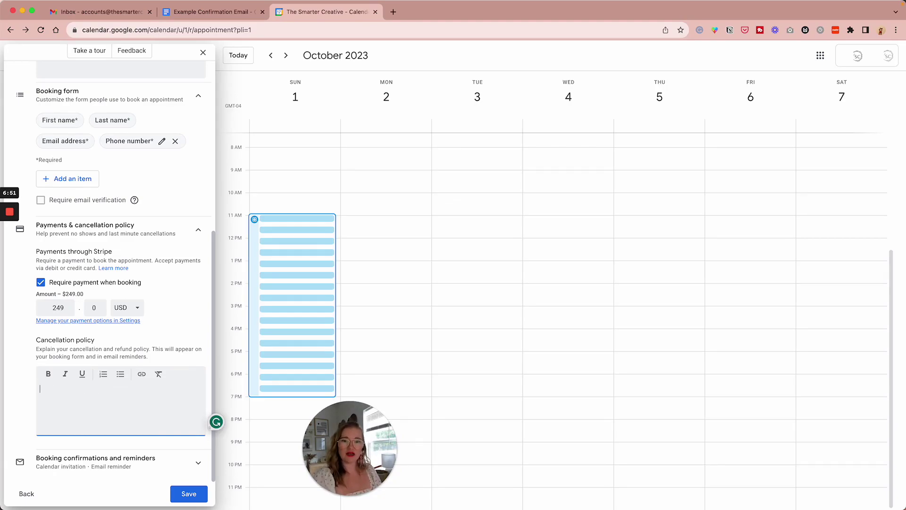
text(Fully re)
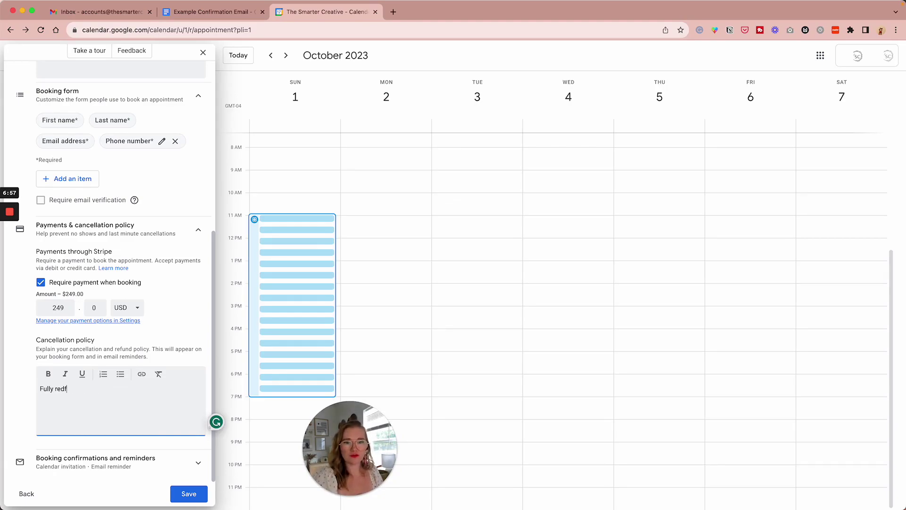
text(fundable if ca)
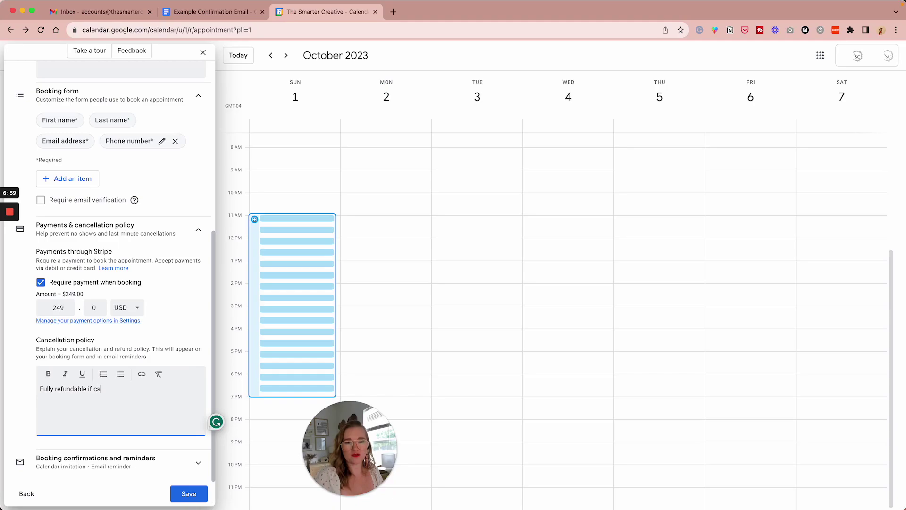
text(ncelled within 7 days, if cancelled)
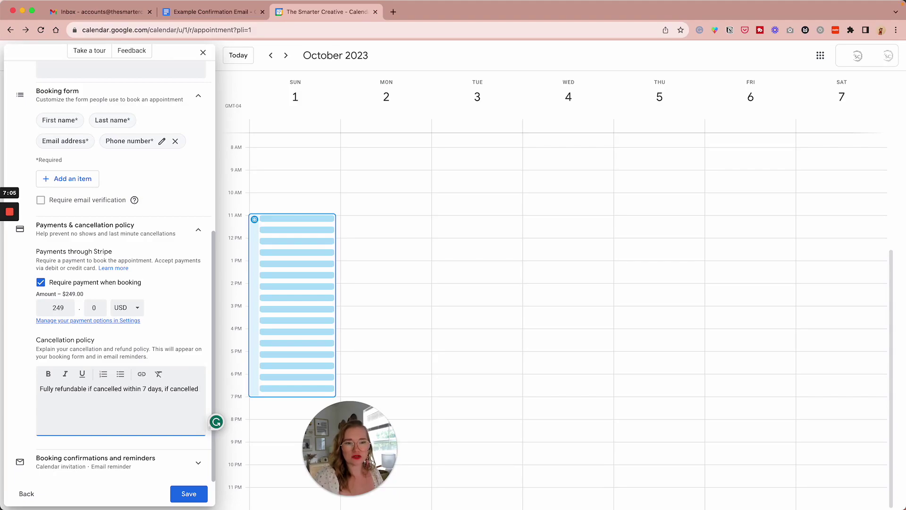
text(after 7 days)
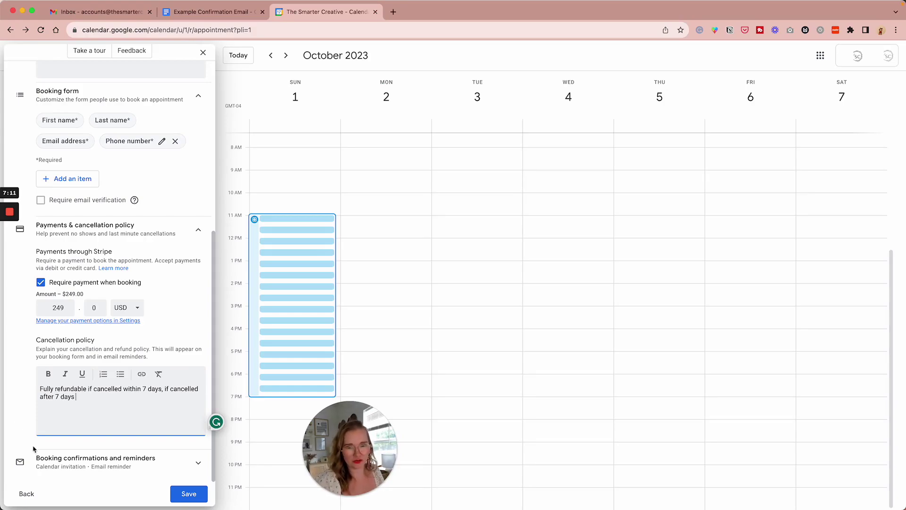
click(121, 464)
Set a custom email reminder of 2 days before the appointment
scroll(128, 429, down, 2)
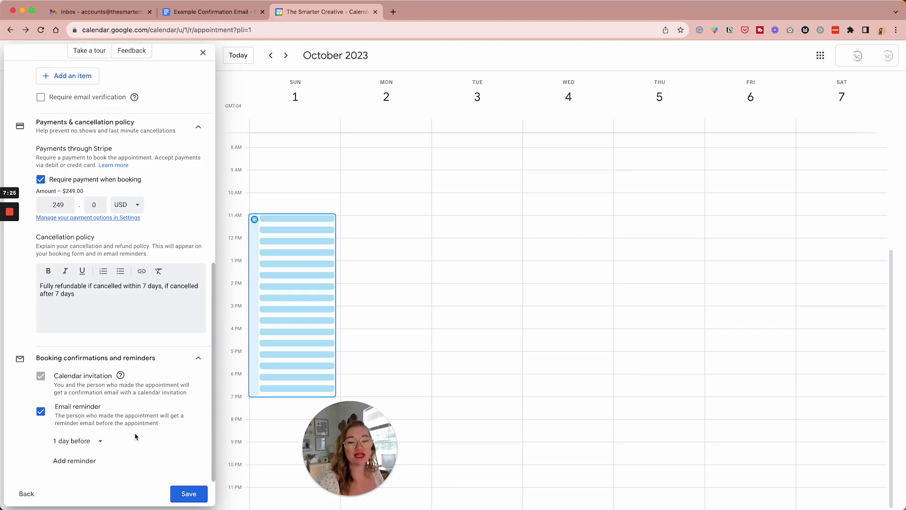
click(87, 441)
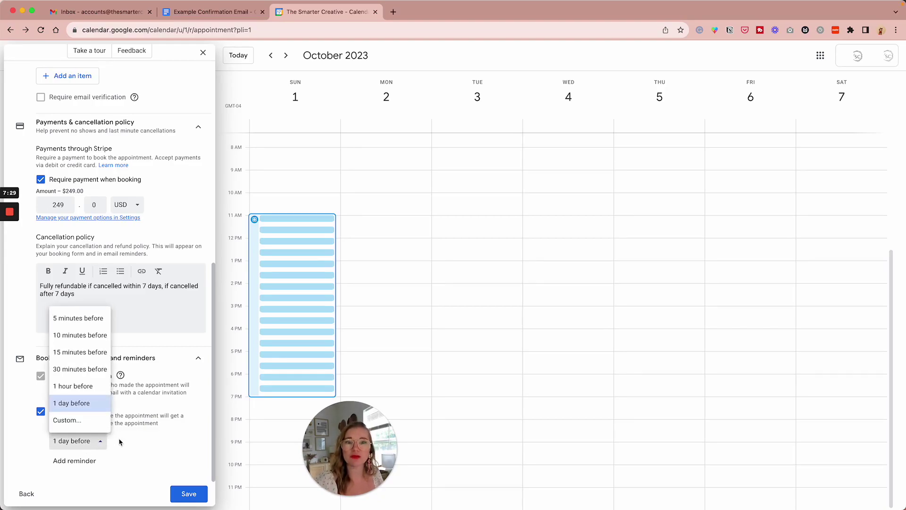
click(139, 442)
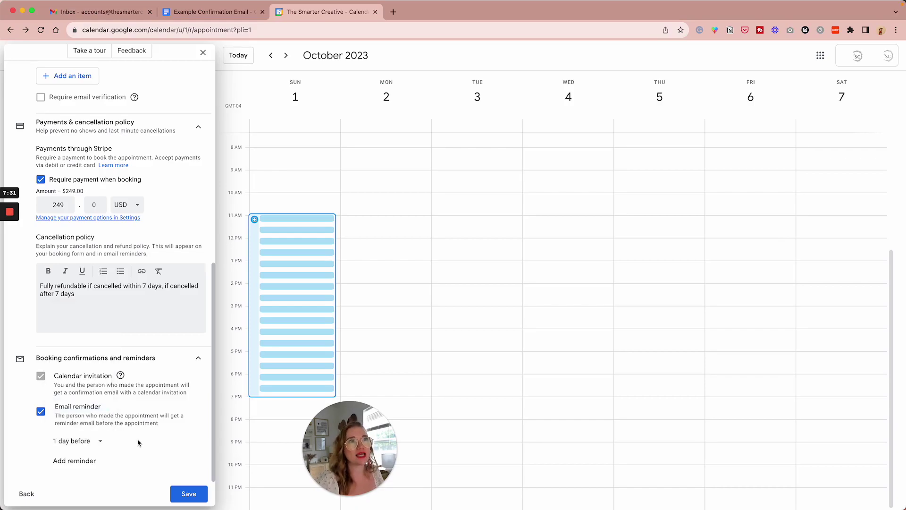
click(67, 441)
click(69, 420)
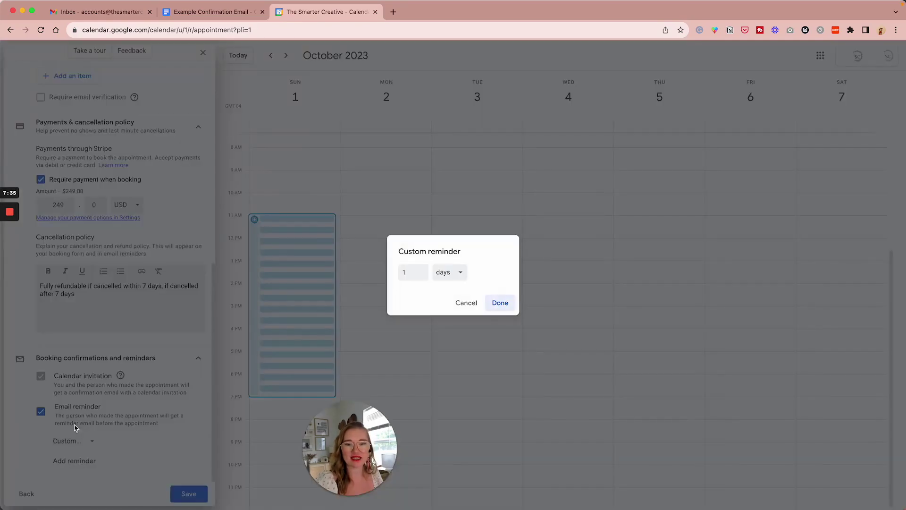
click(422, 269)
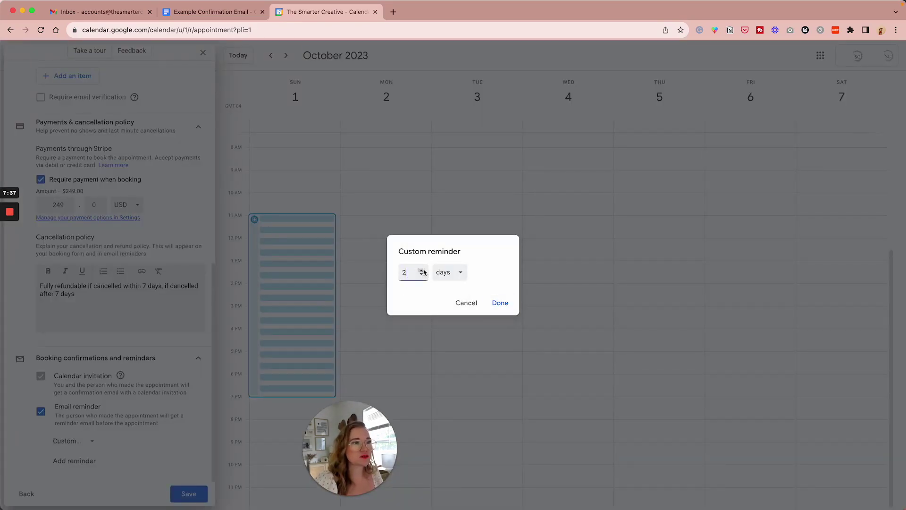
click(500, 303)
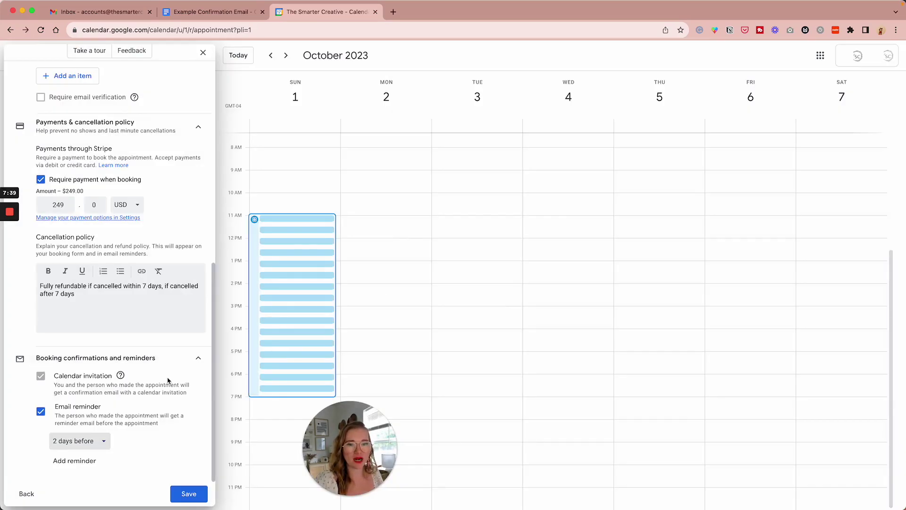
Save the Mini Branding Session schedule and preview its 'Button with popup' booking page
click(188, 492)
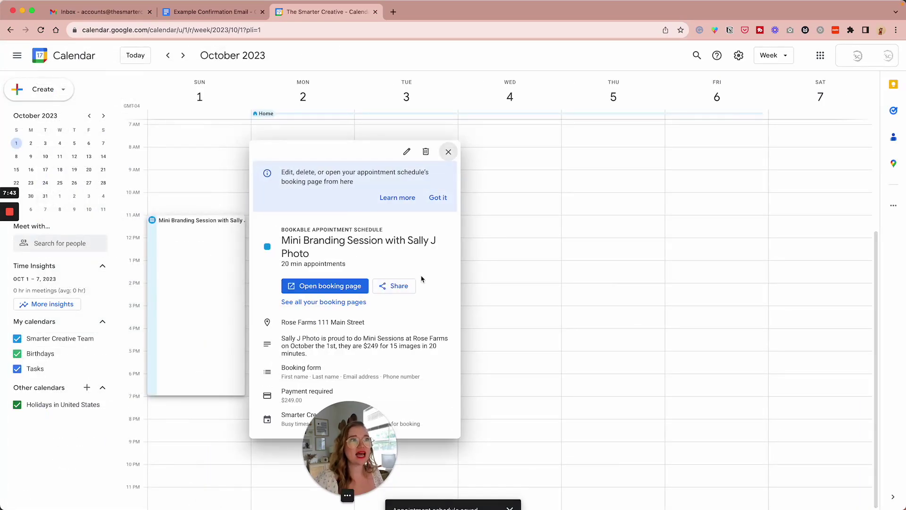
click(396, 289)
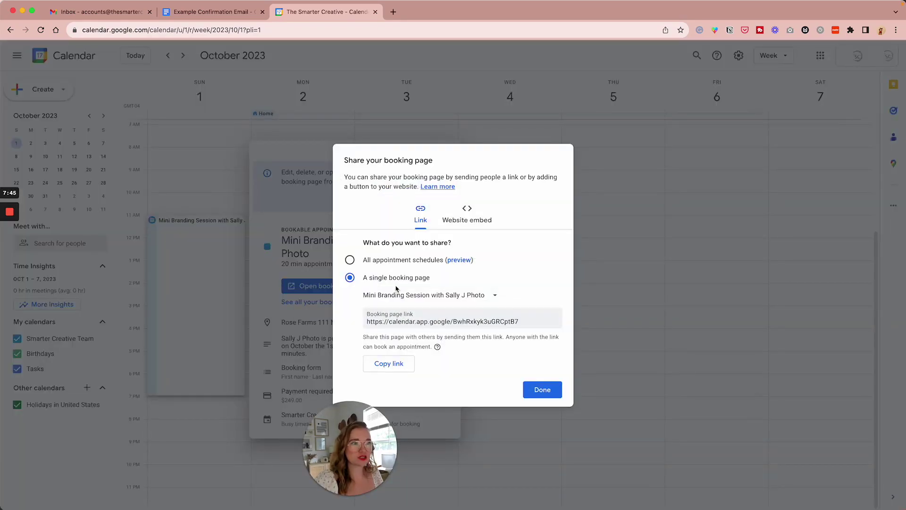
click(467, 208)
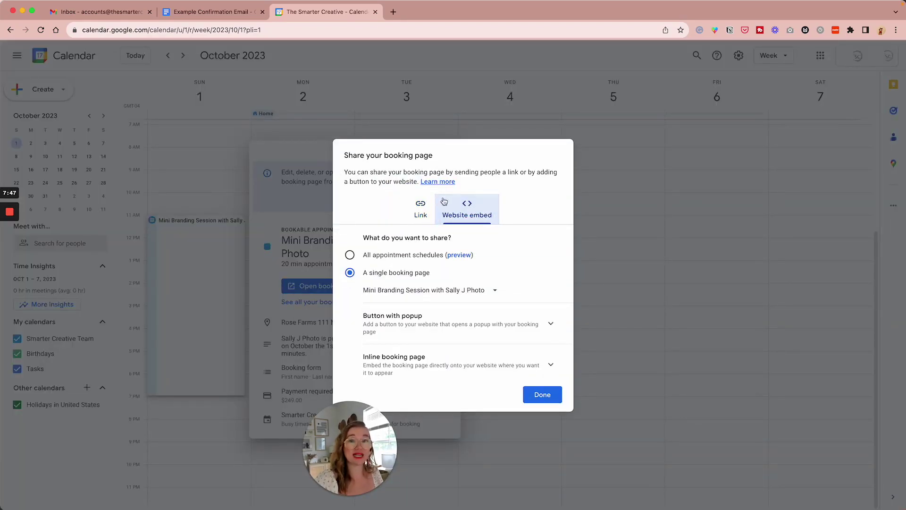
click(451, 333)
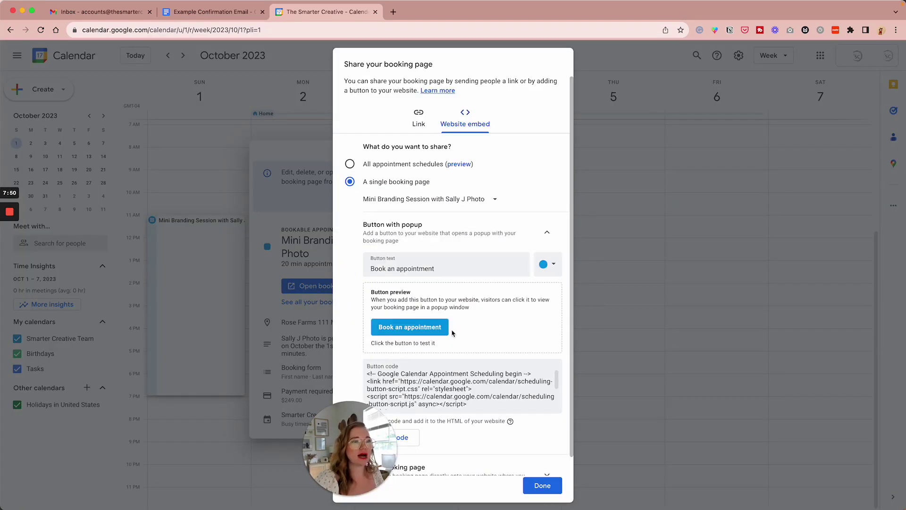
click(410, 325)
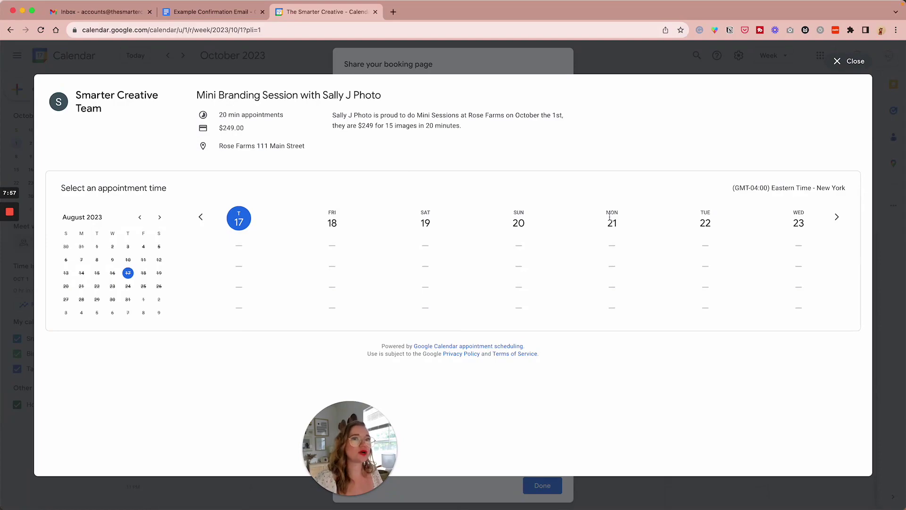
Advance the booking preview to October 2023 slots, then close the preview
click(160, 217)
click(160, 217)
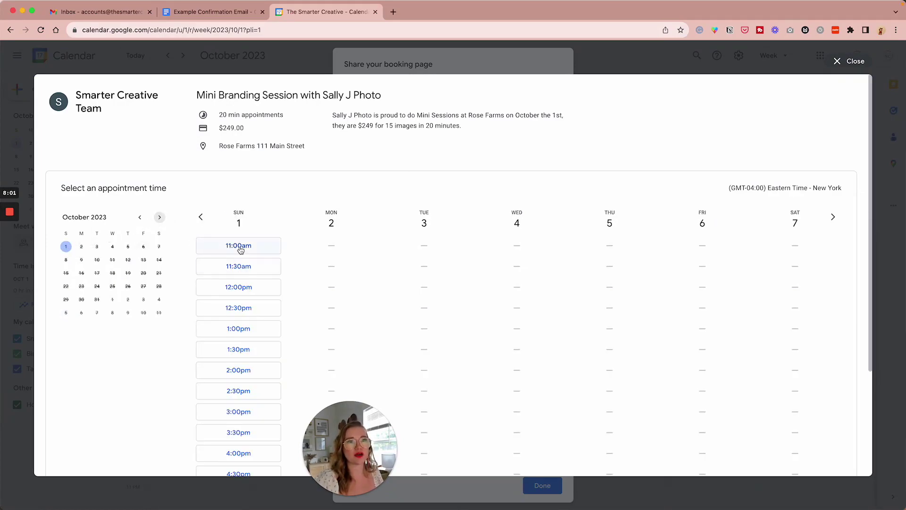
click(842, 61)
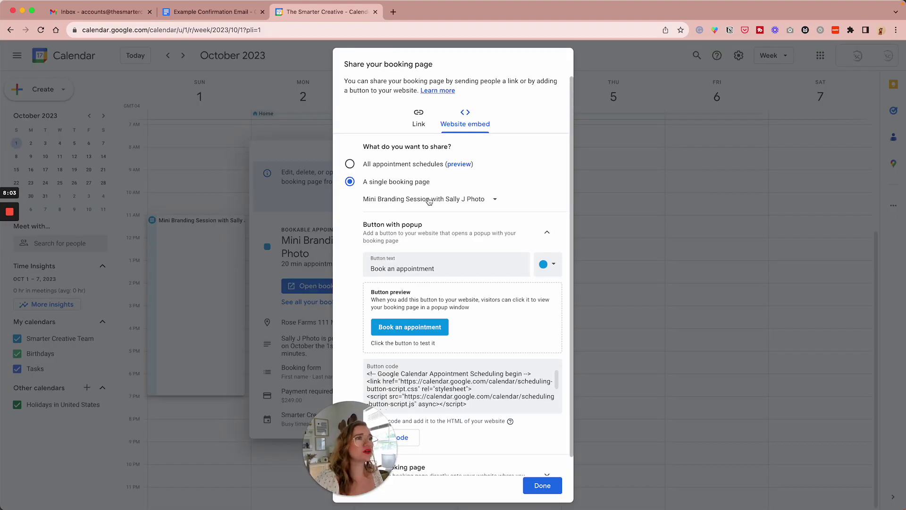
Copy the booking page link from the Link tab and return to Website embed
click(420, 118)
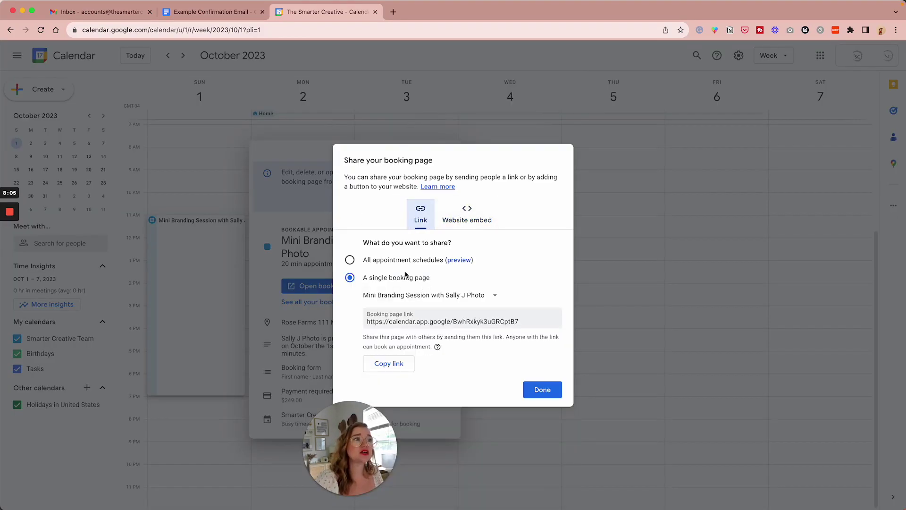
click(459, 325)
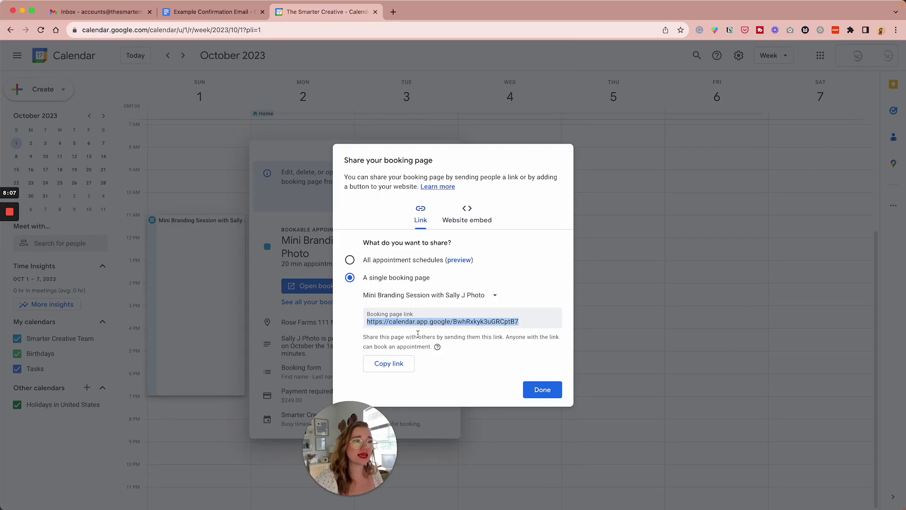
click(396, 360)
click(469, 221)
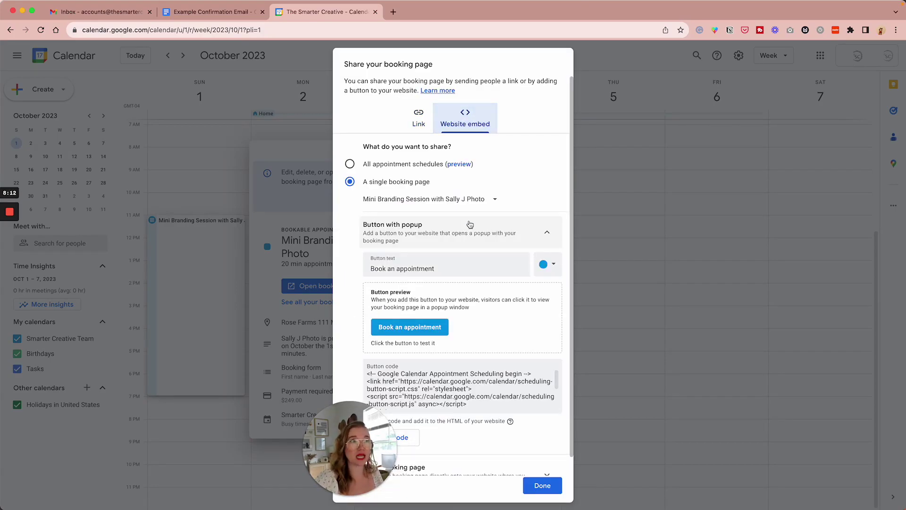
click(393, 12)
Open the copied booking link and pick the 11:00am slot on Sunday, October 1
key(cmd+v)
key(Return)
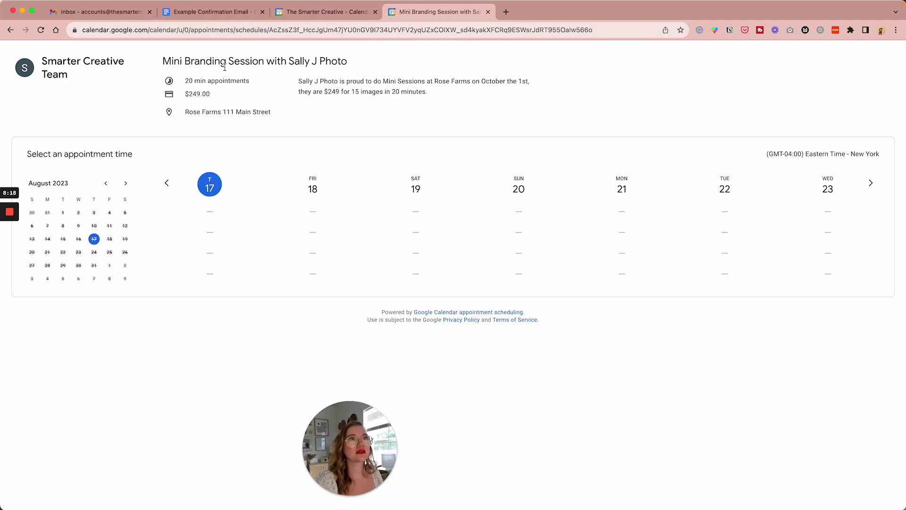
click(126, 184)
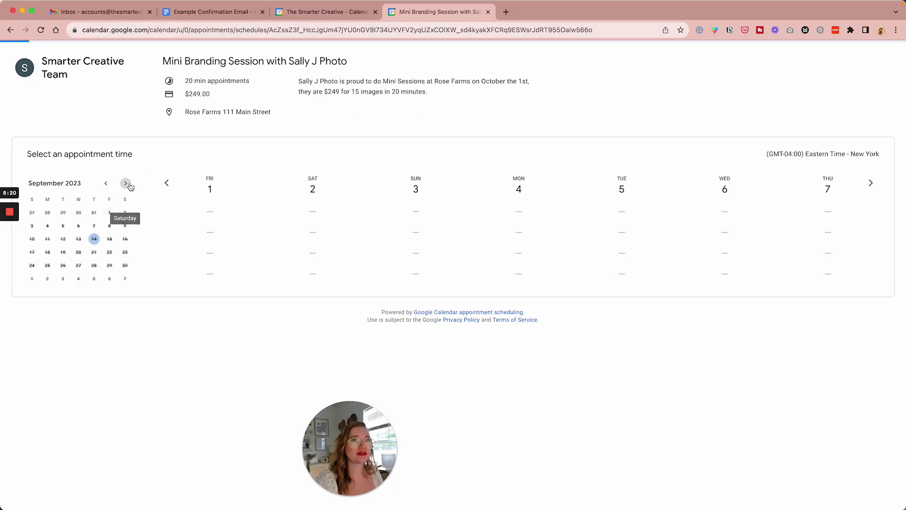
click(127, 184)
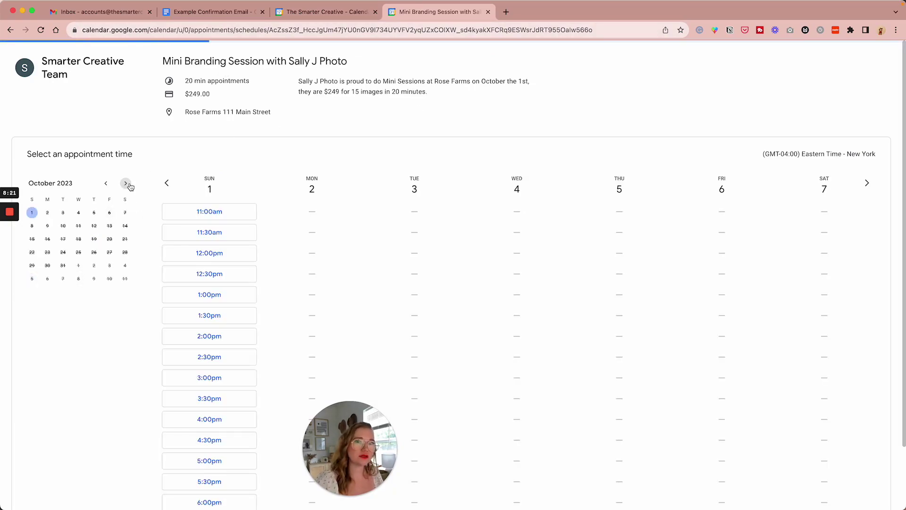
click(210, 220)
Enter the booker's phone number and check out to book the $249.00 session
click(469, 221)
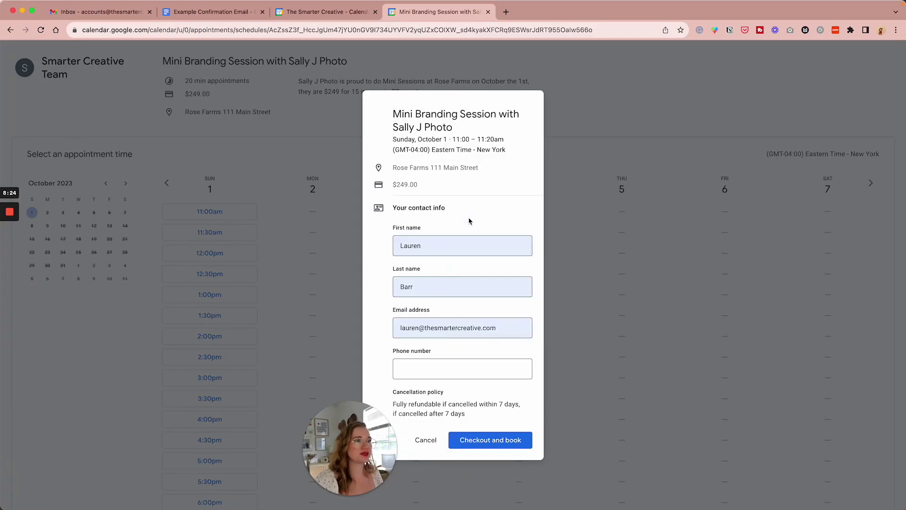
click(465, 371)
text(43444)
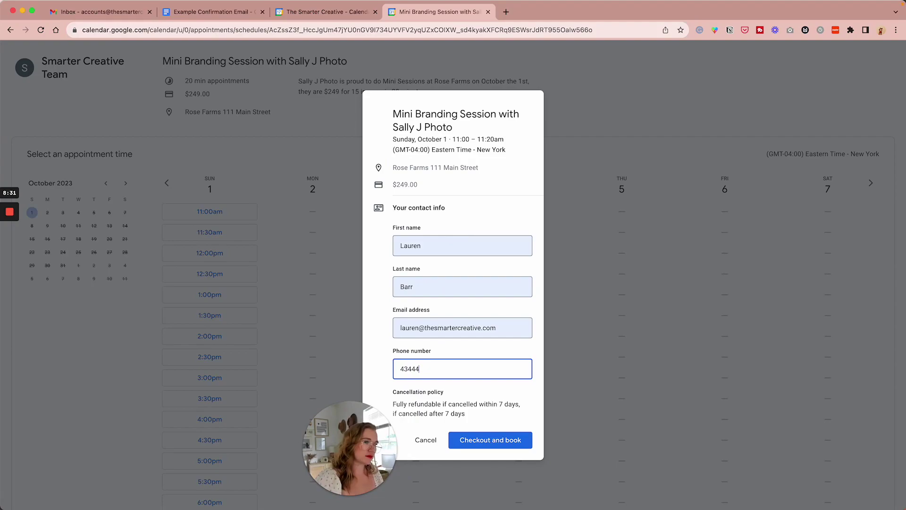
click(480, 440)
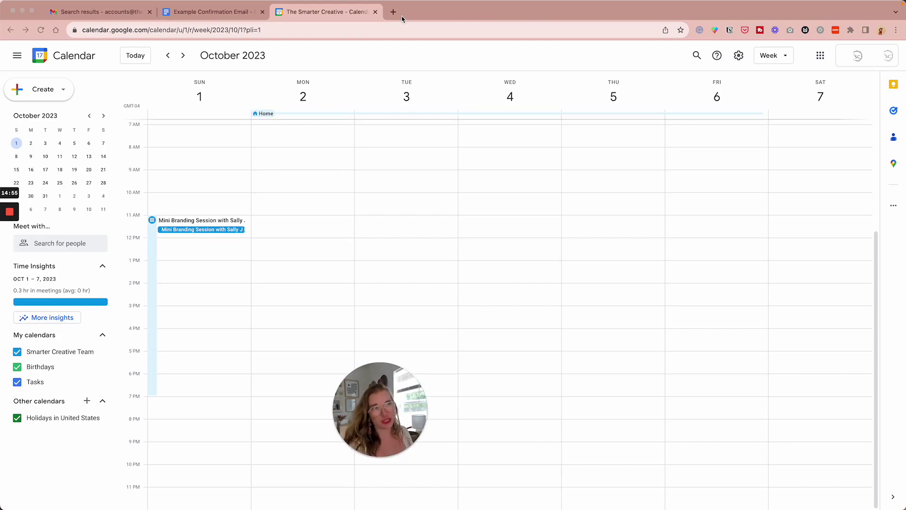
click(401, 17)
Go to zapier.com and create a new Zap from the Zaps page
text(zapier.com)
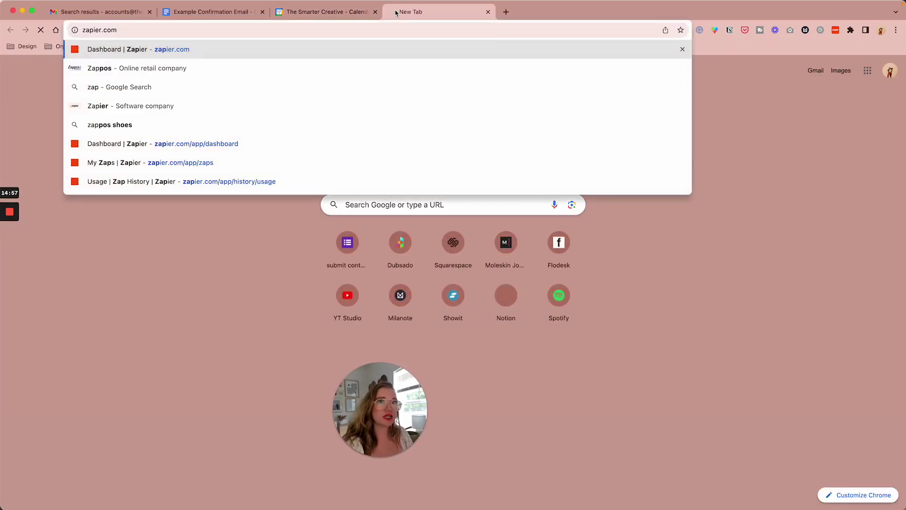
key(Return)
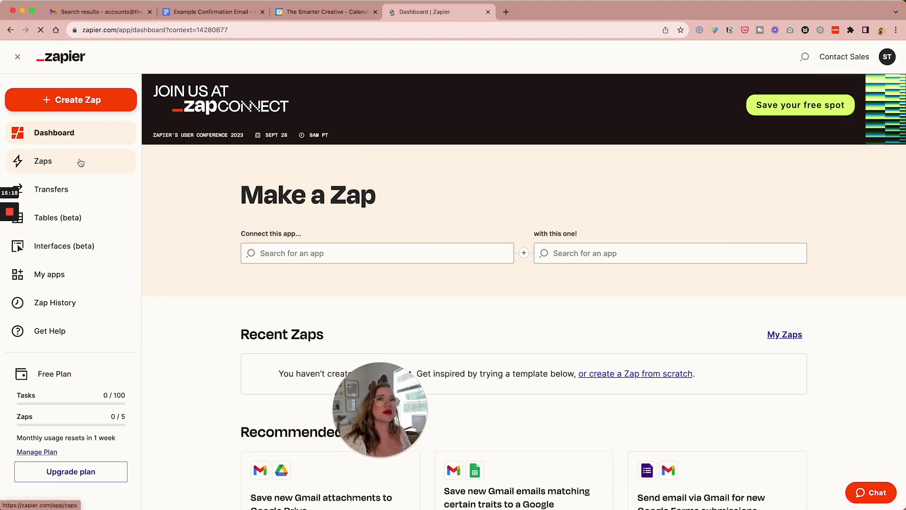
click(81, 163)
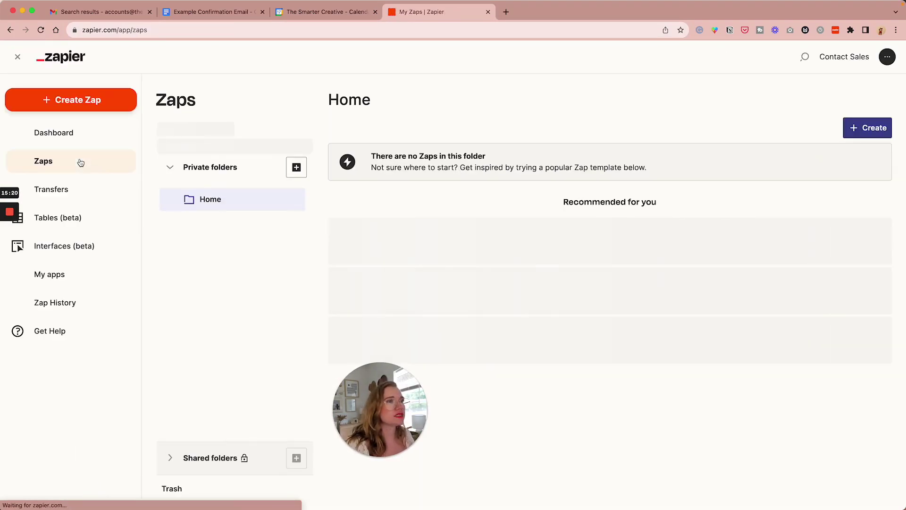
scroll(760, 227, down, 1)
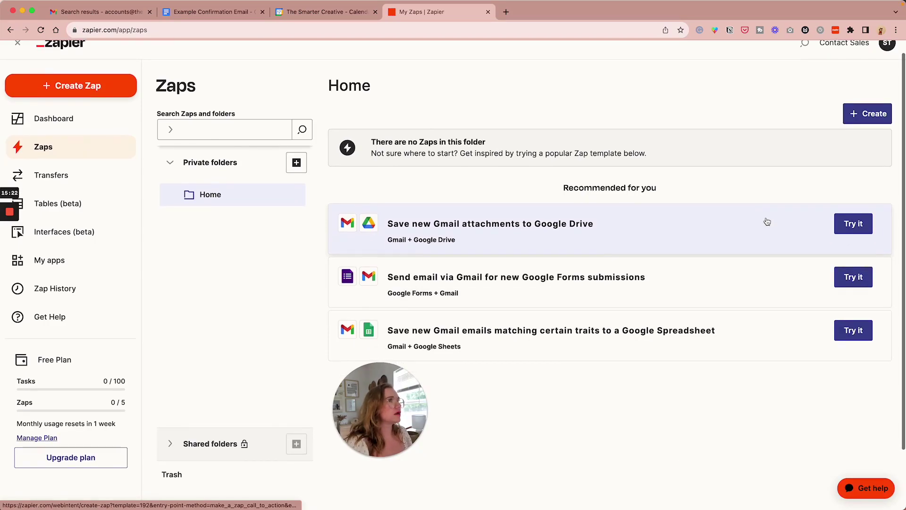
click(866, 119)
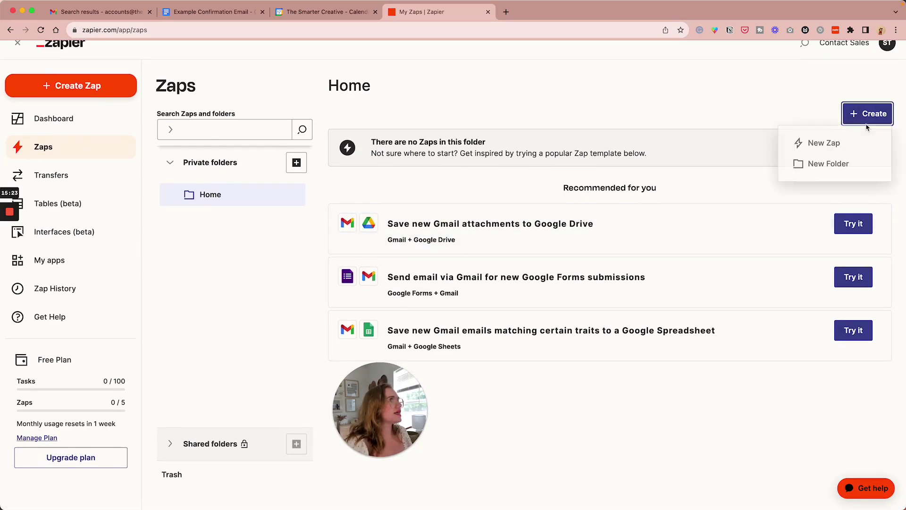
click(847, 145)
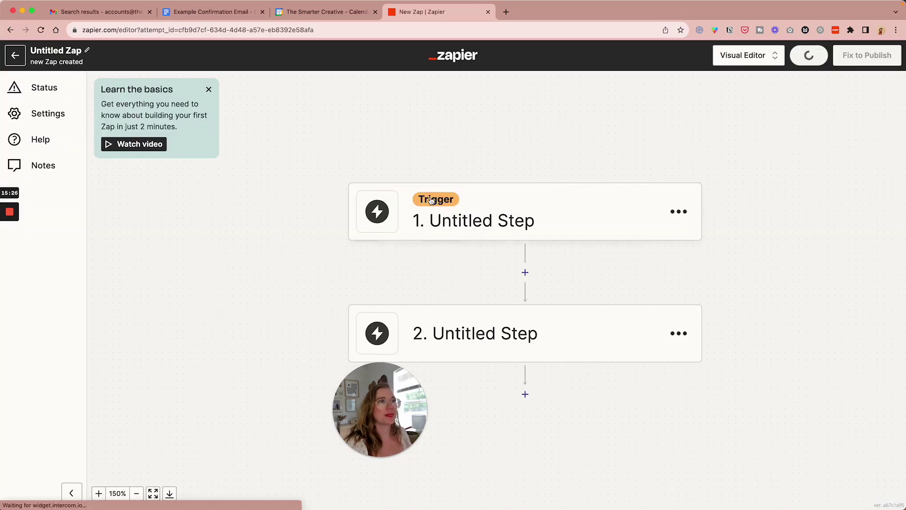
Set the trigger to Google Calendar's New Event Matching Search event
click(470, 212)
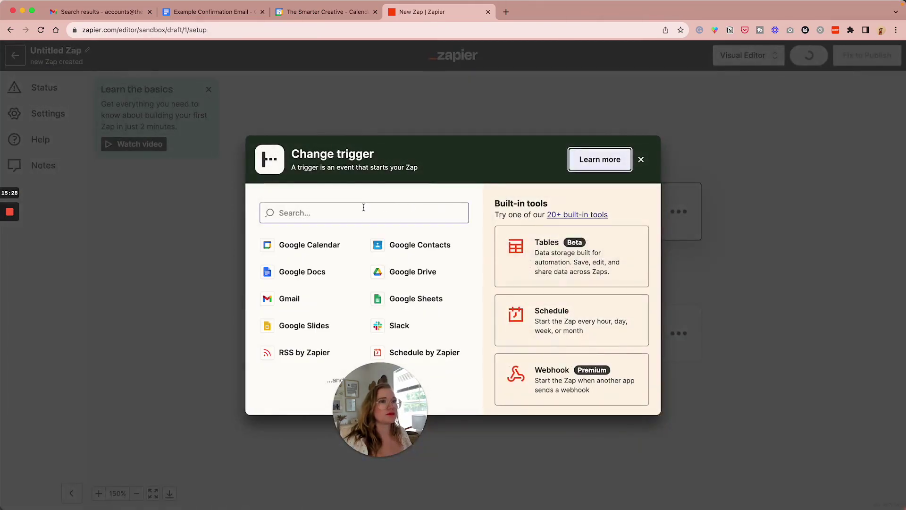
click(323, 238)
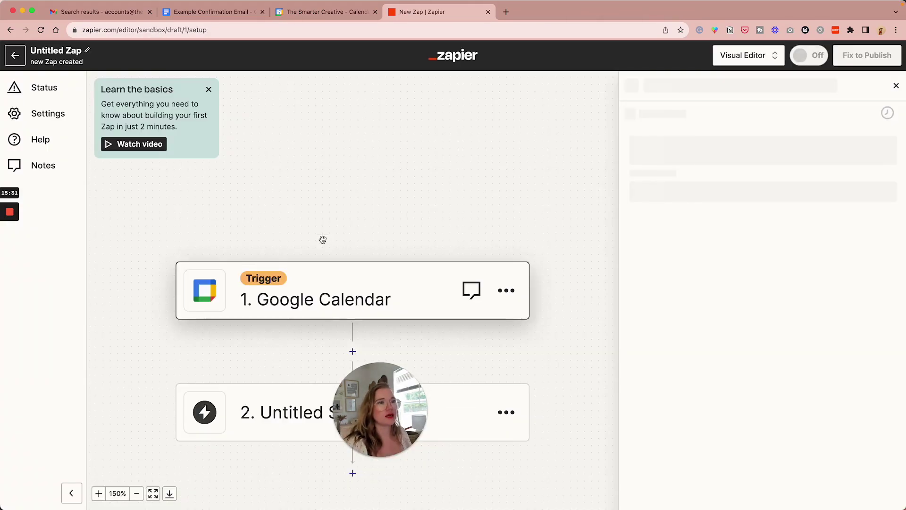
click(708, 195)
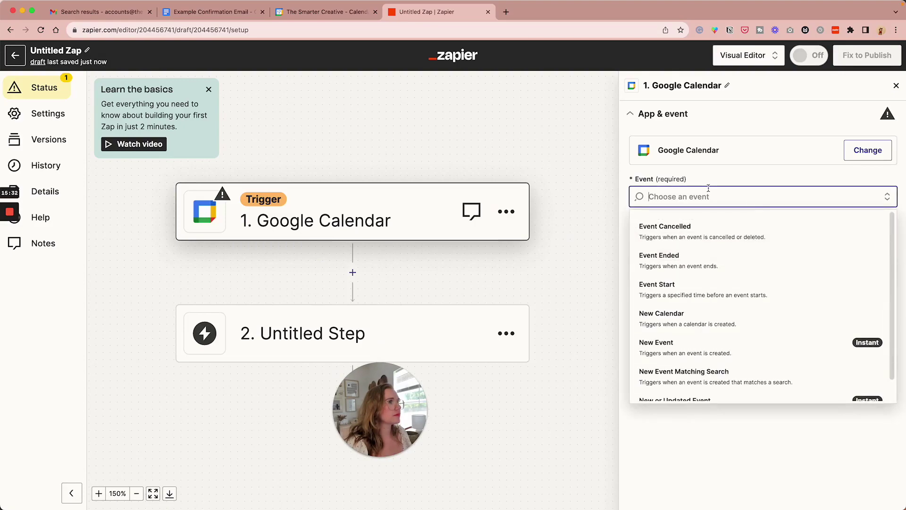
scroll(743, 260, down, 1)
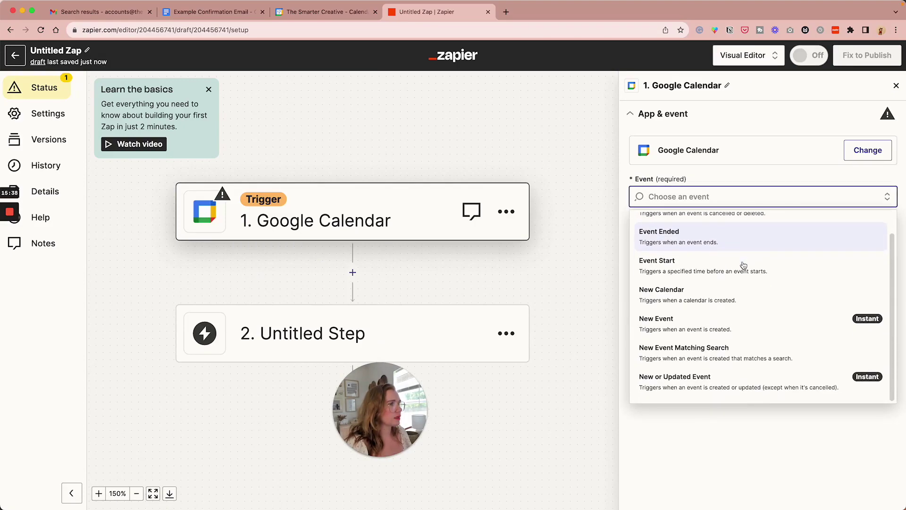
click(727, 358)
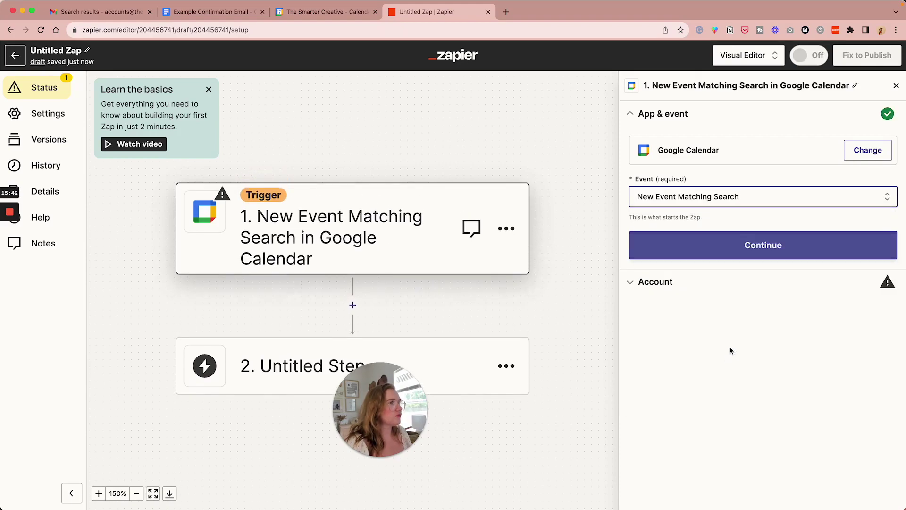
Connect the team's Google account to the Google Calendar trigger and allow access
click(744, 244)
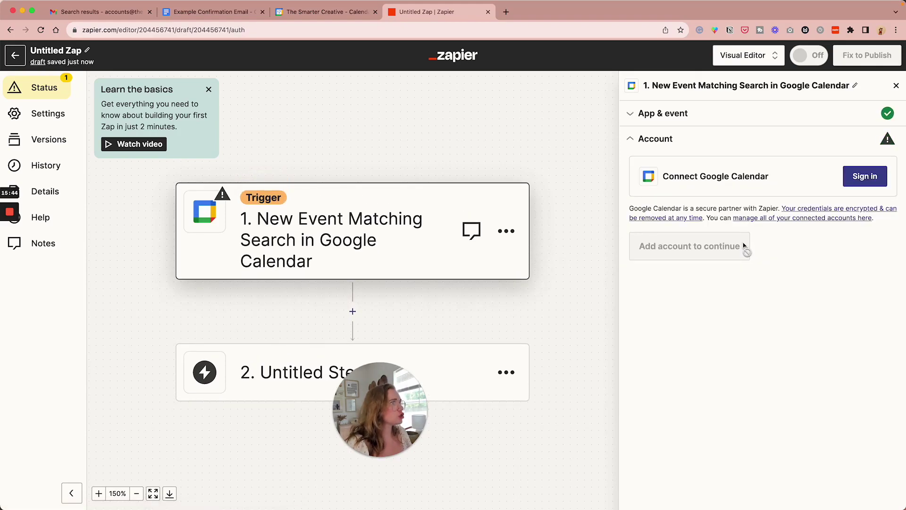
click(847, 183)
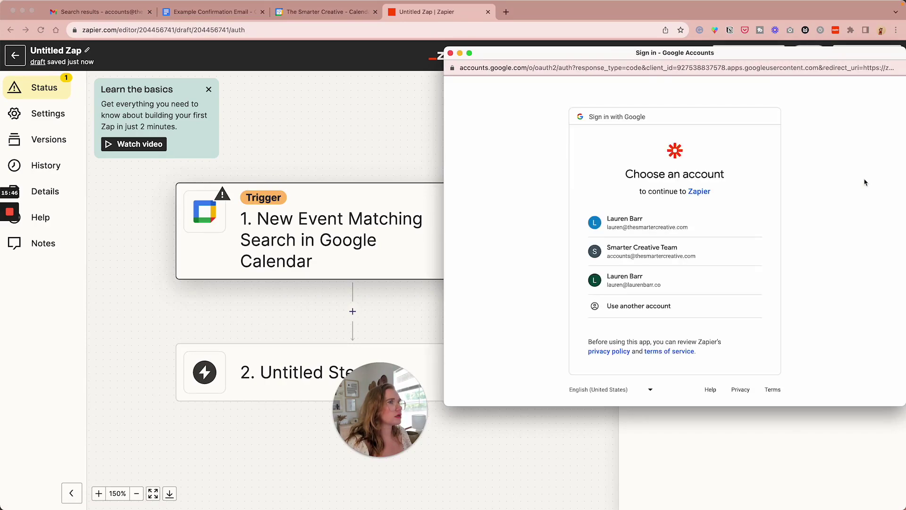
click(662, 256)
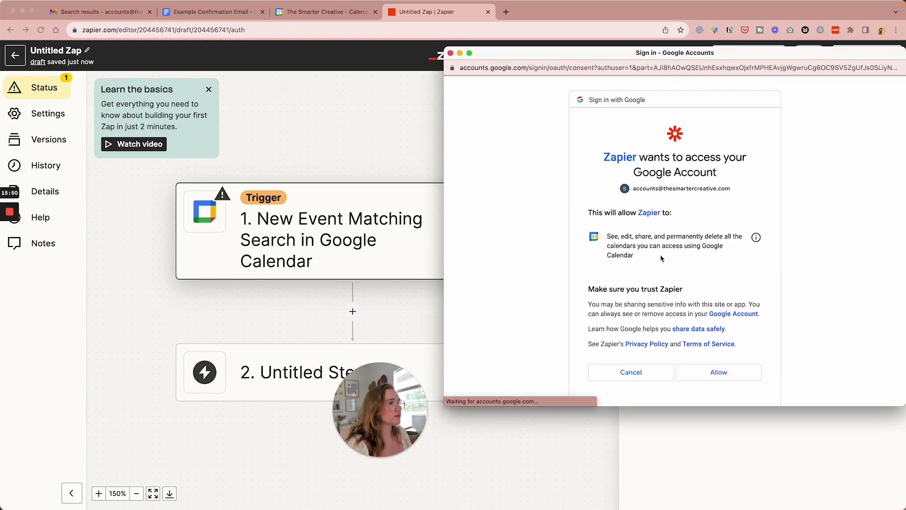
click(700, 370)
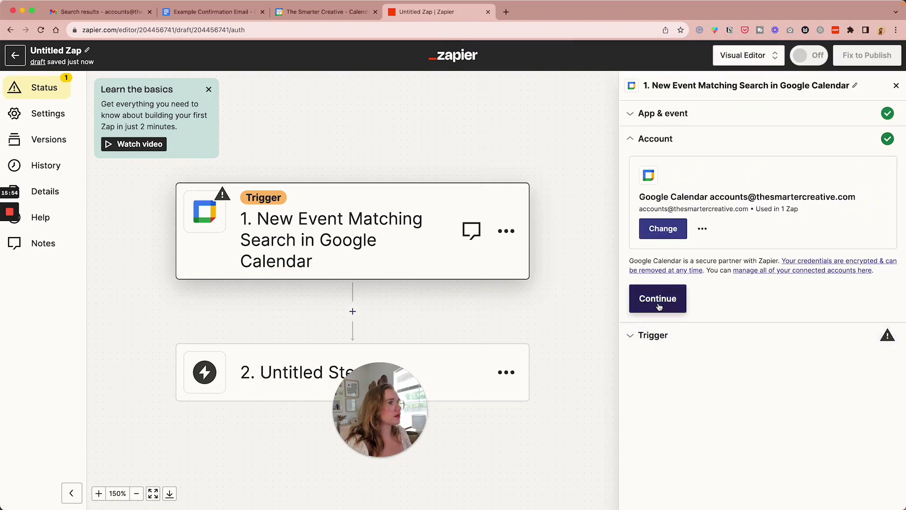
click(659, 306)
Watch the main calendar and search for 'Mini Branding Session with Sally J Photo'
click(685, 208)
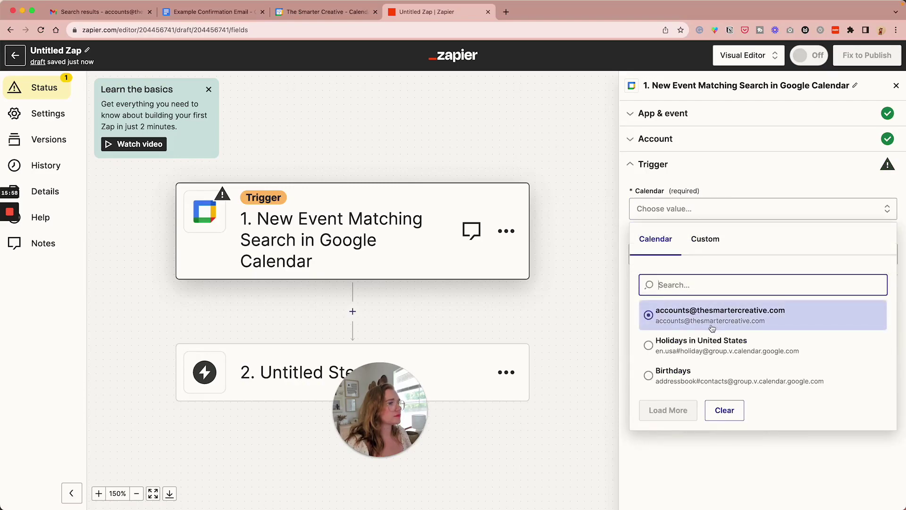
click(712, 328)
click(680, 253)
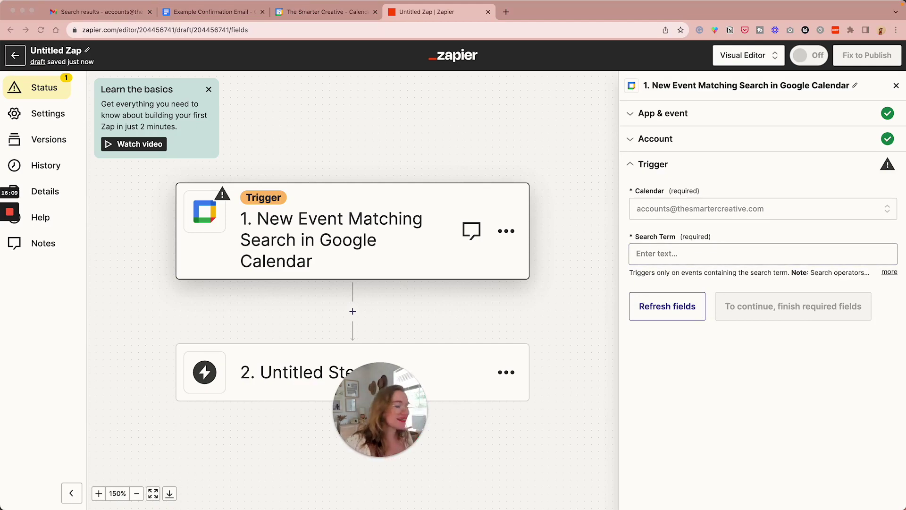
click(673, 255)
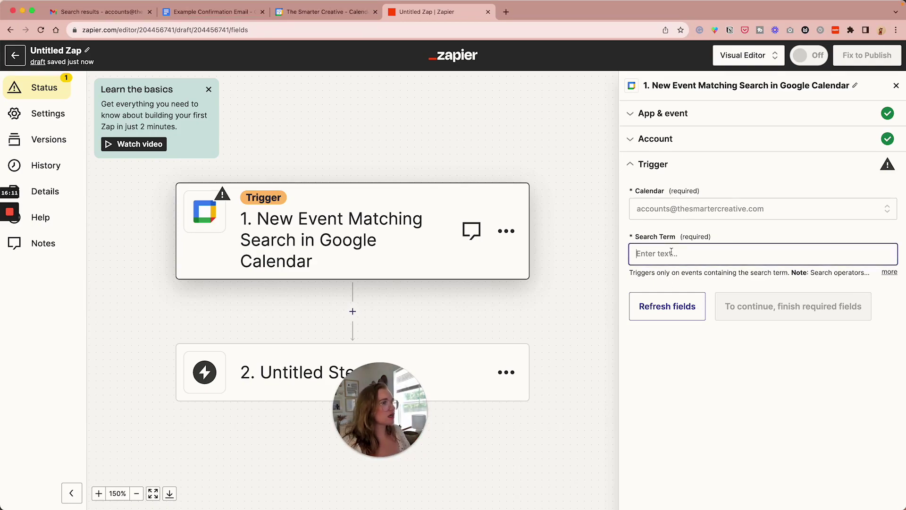
text(Mini Branding Session with Sally J Photo)
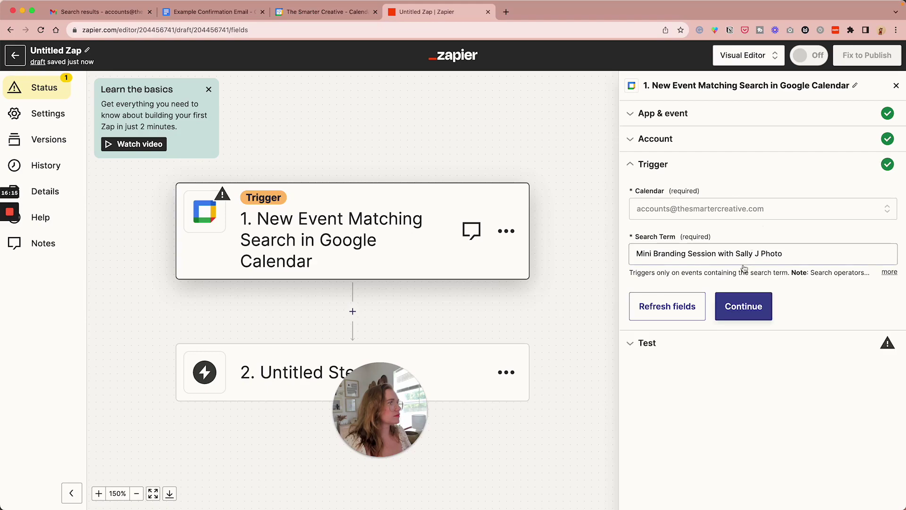
Test the trigger and review the matching booking event it found
click(742, 308)
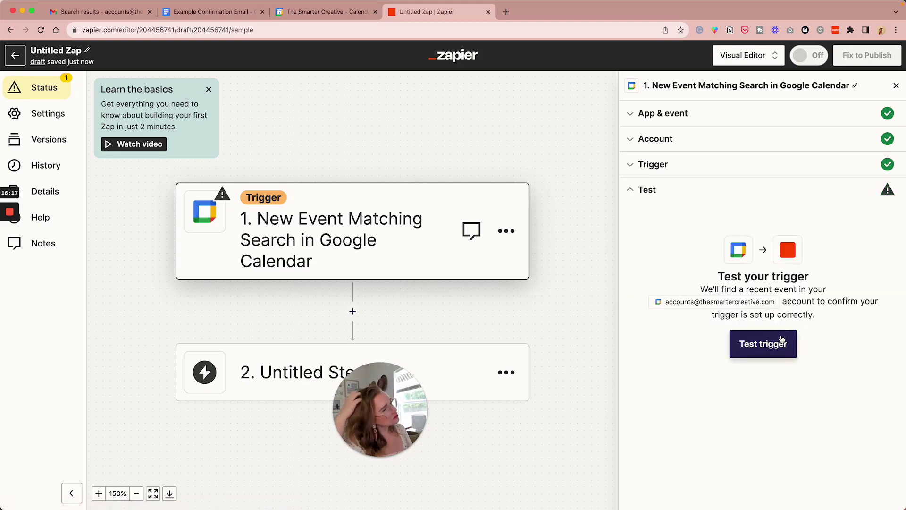
click(778, 348)
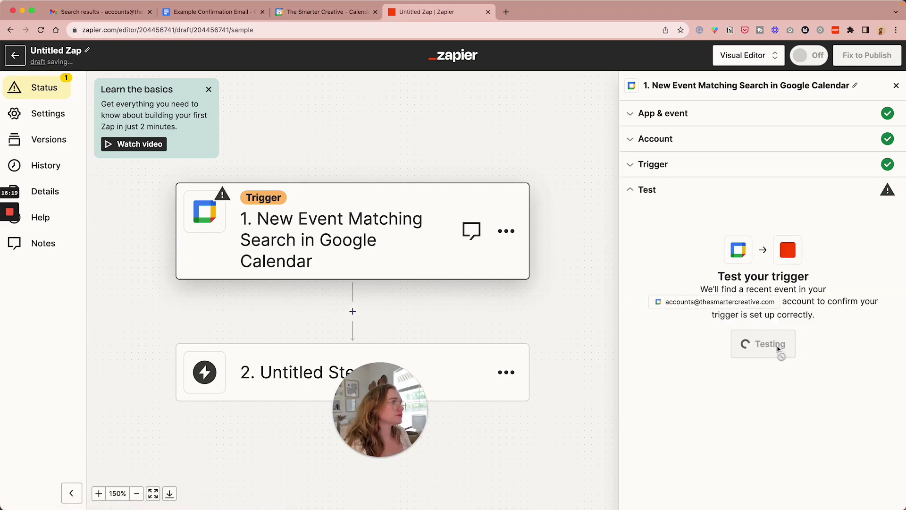
scroll(778, 346, down, 1)
scroll(778, 347, down, 10)
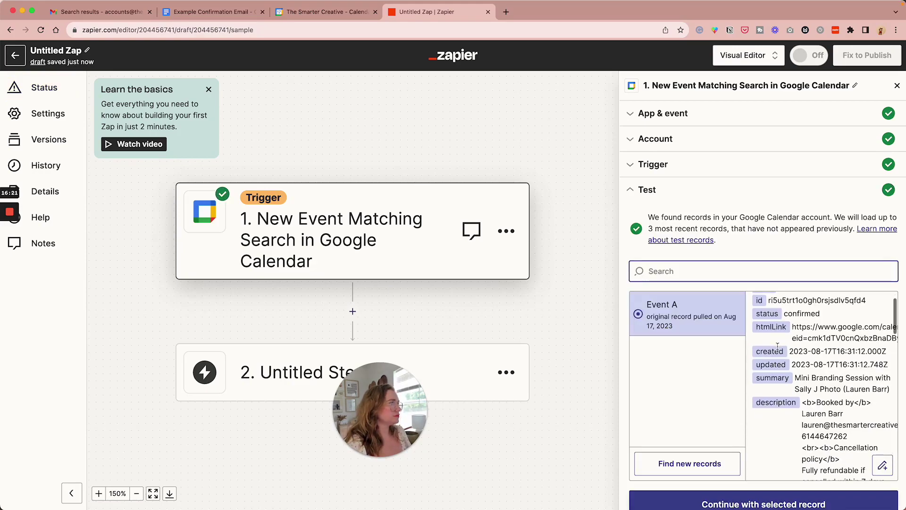
scroll(778, 348, down, 5)
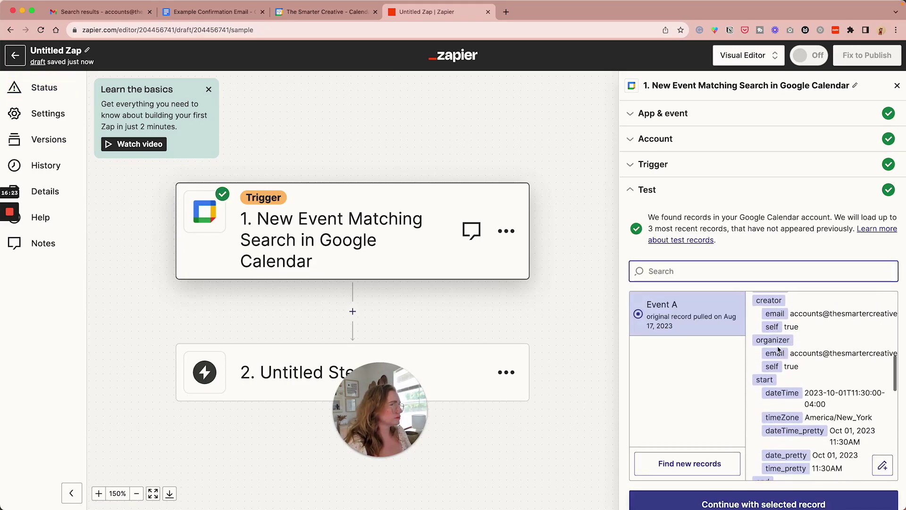
Make step 2 a Gmail Send Email action using the found booking record
click(737, 506)
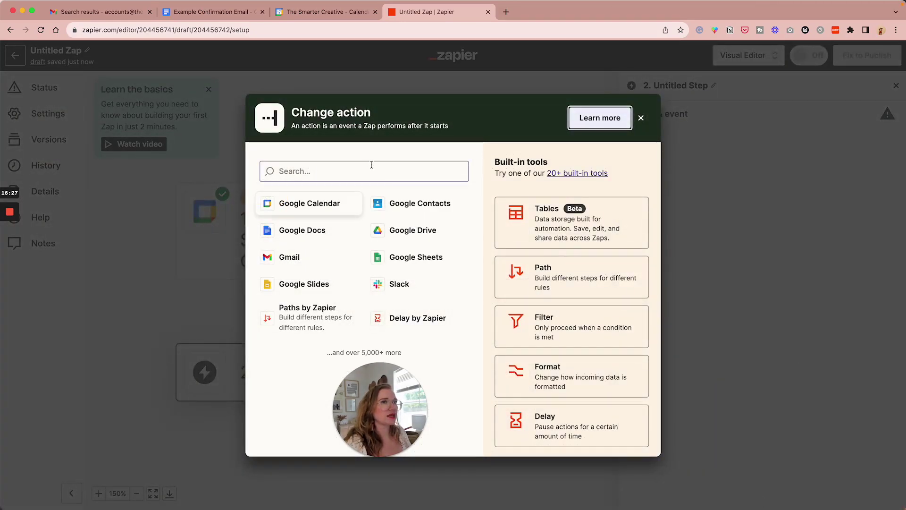
click(280, 259)
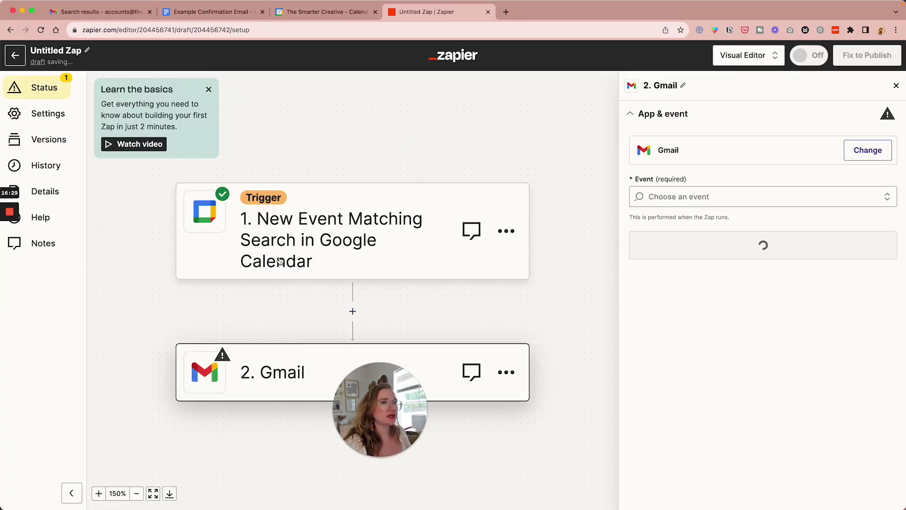
click(676, 197)
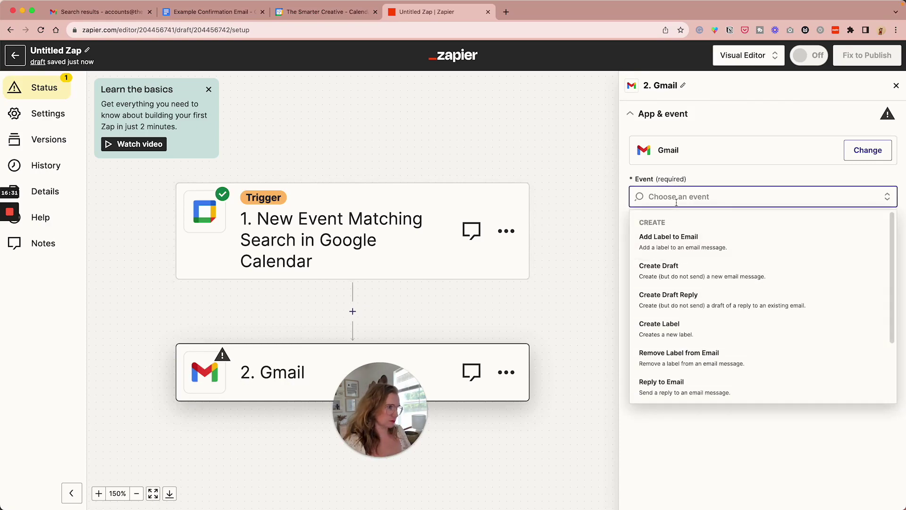
scroll(711, 344, down, 2)
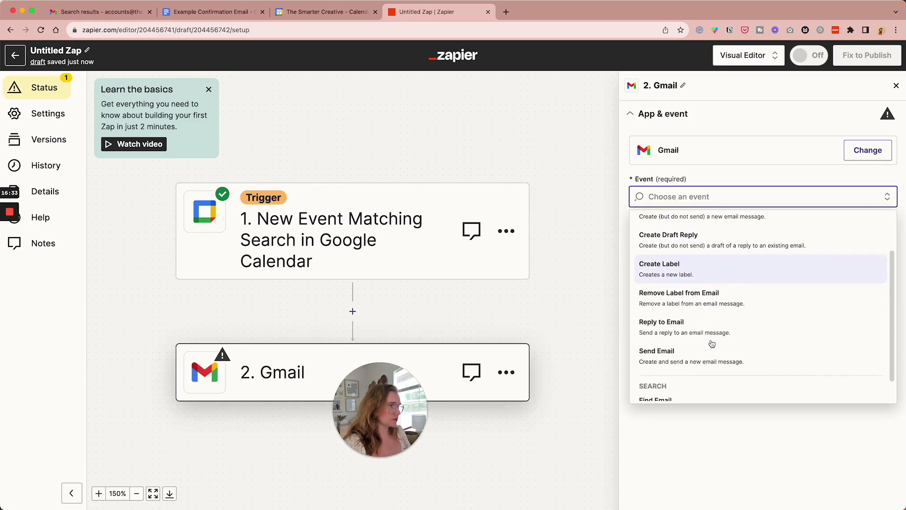
scroll(712, 344, down, 1)
scroll(711, 343, up, 4)
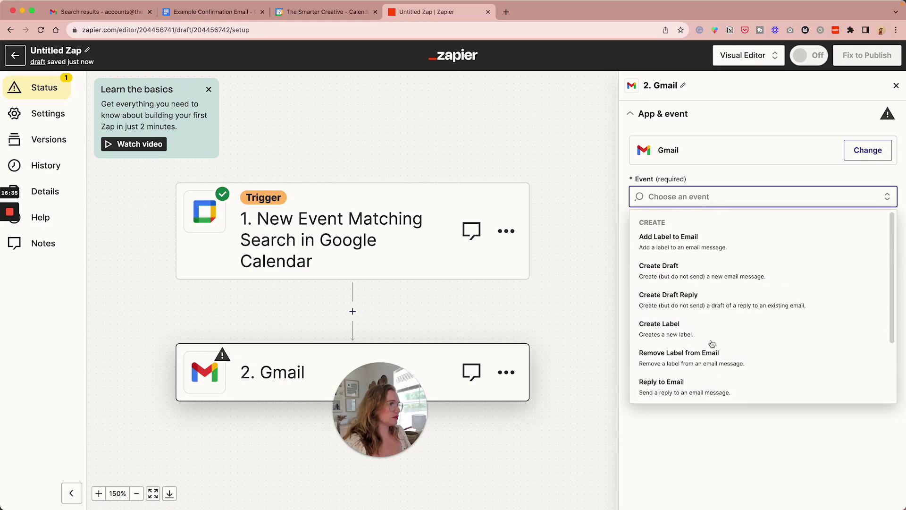
scroll(712, 343, down, 3)
click(712, 344)
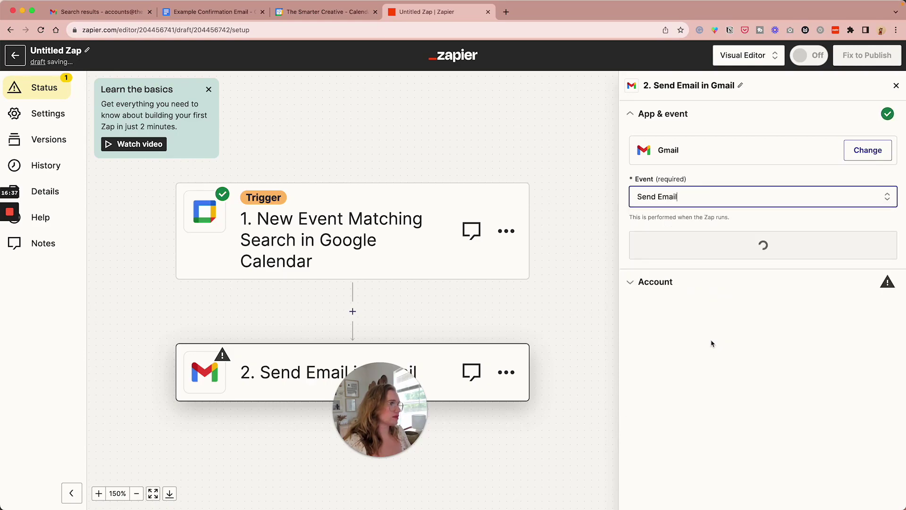
click(753, 245)
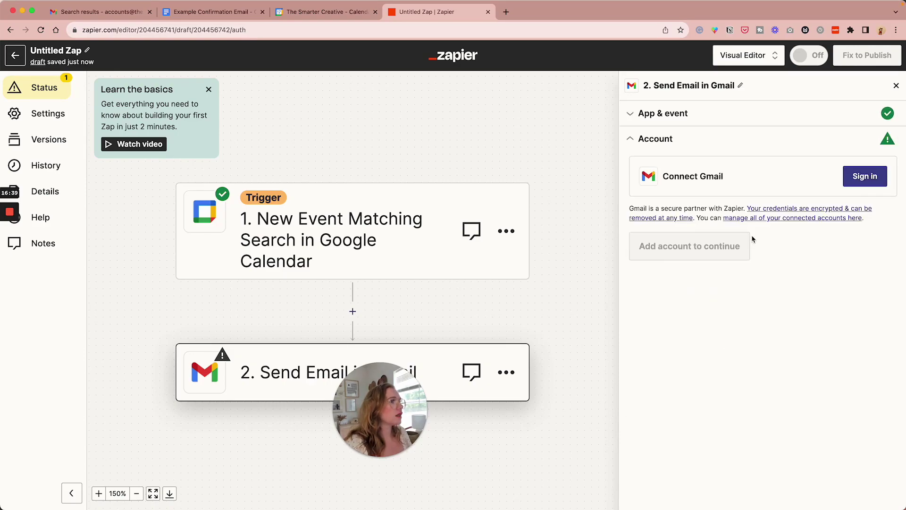
Connect the team Google account to Gmail and grant Zapier access
click(862, 178)
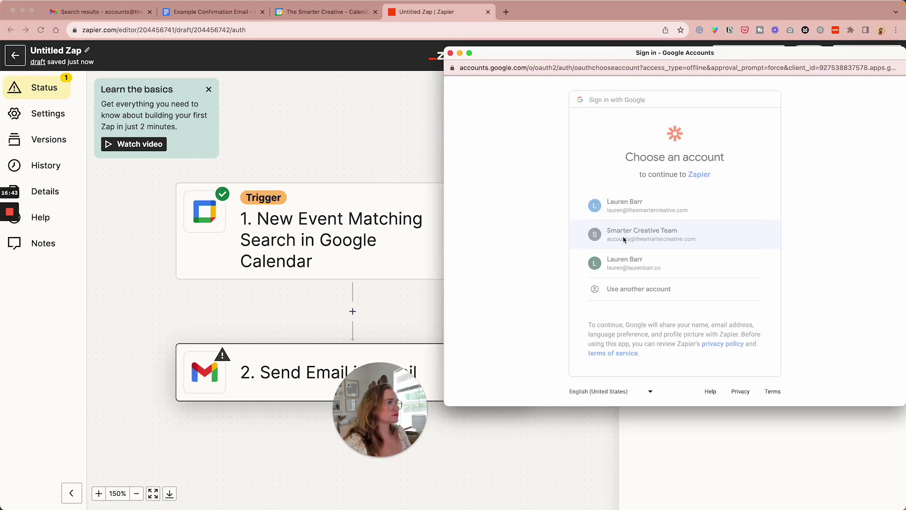
click(623, 235)
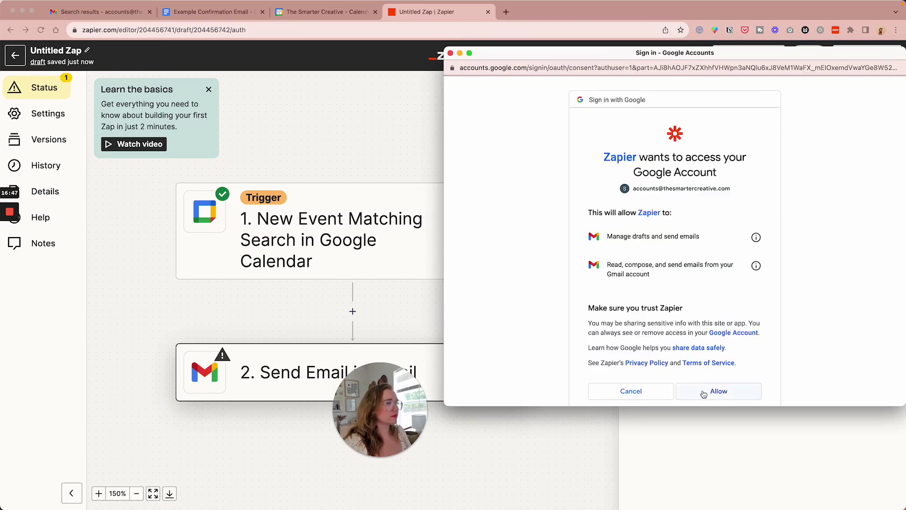
click(703, 391)
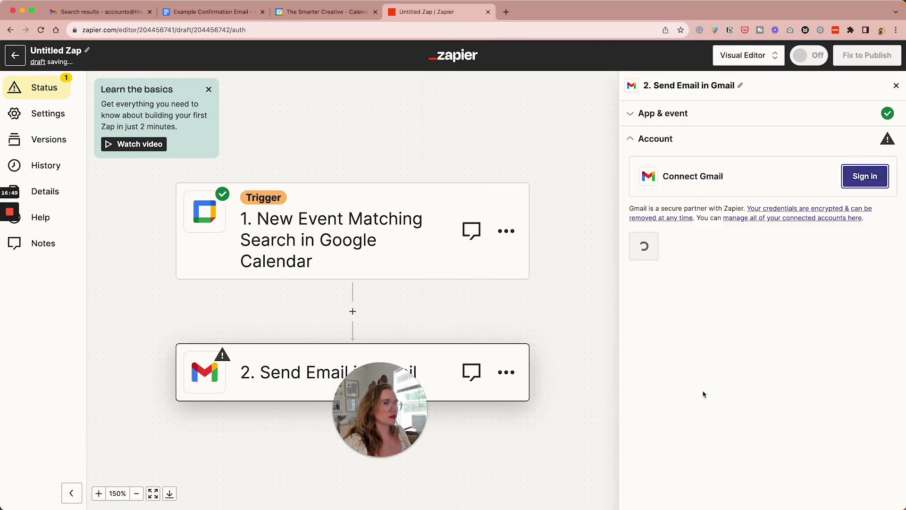
Browse the calendar data for the To field and expand the full booking Description
click(666, 308)
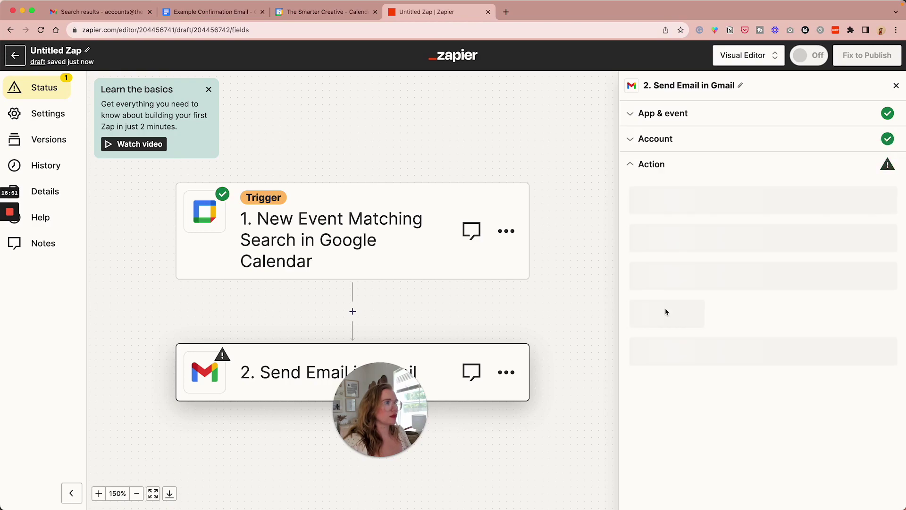
click(683, 206)
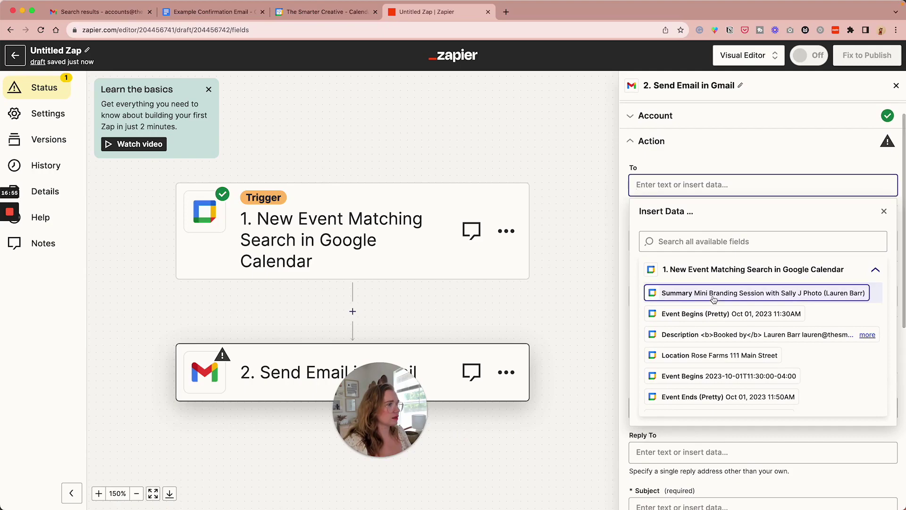
scroll(713, 300, down, 3)
scroll(713, 300, down, 6)
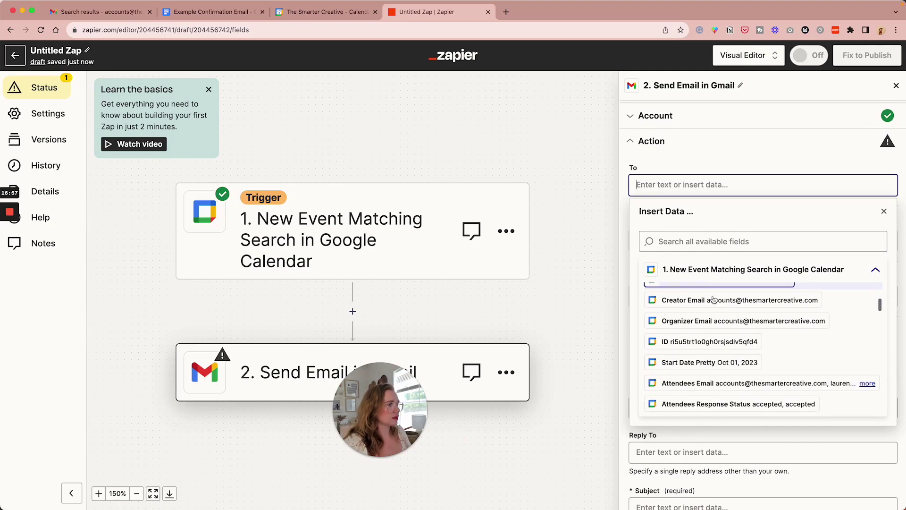
scroll(714, 299, down, 5)
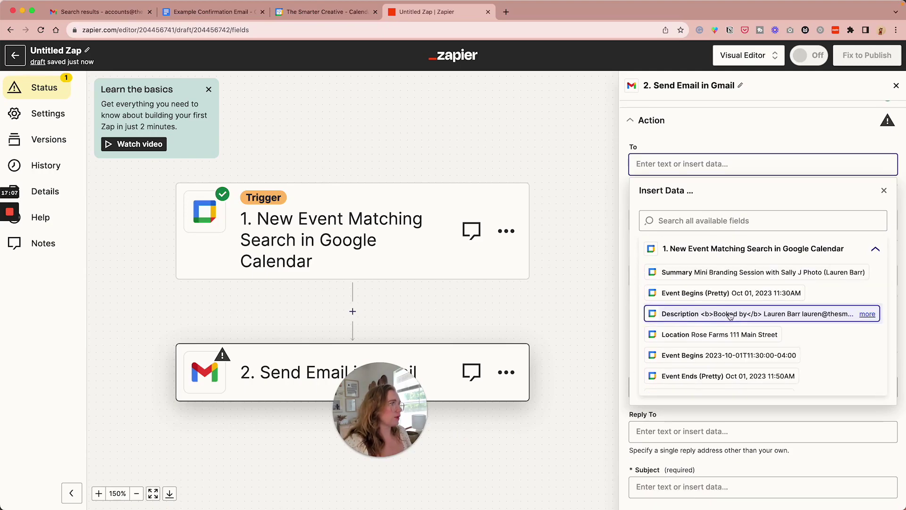
click(868, 314)
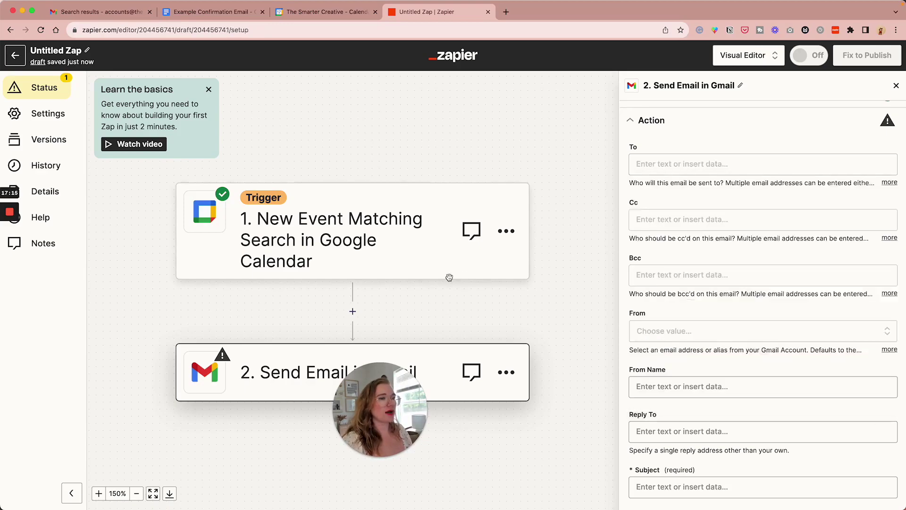
Insert a Formatter step before Gmail with the Text event
click(448, 274)
click(343, 298)
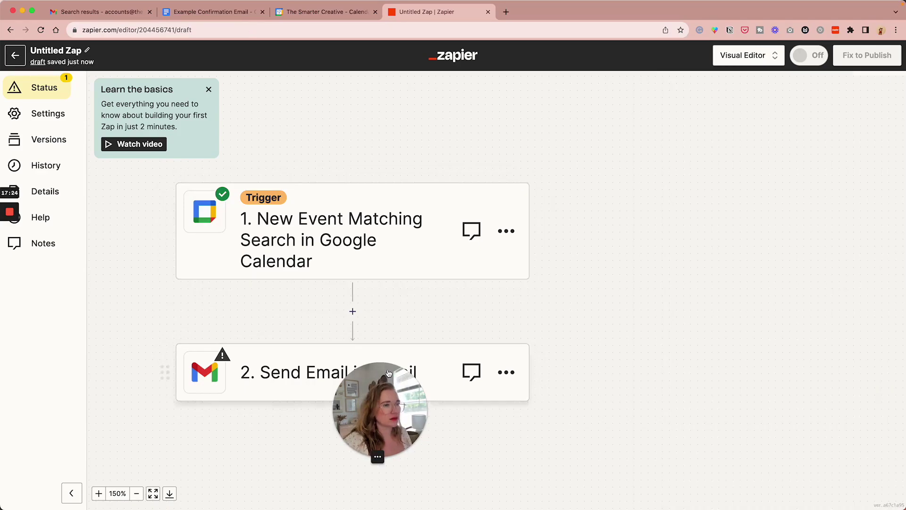
click(352, 311)
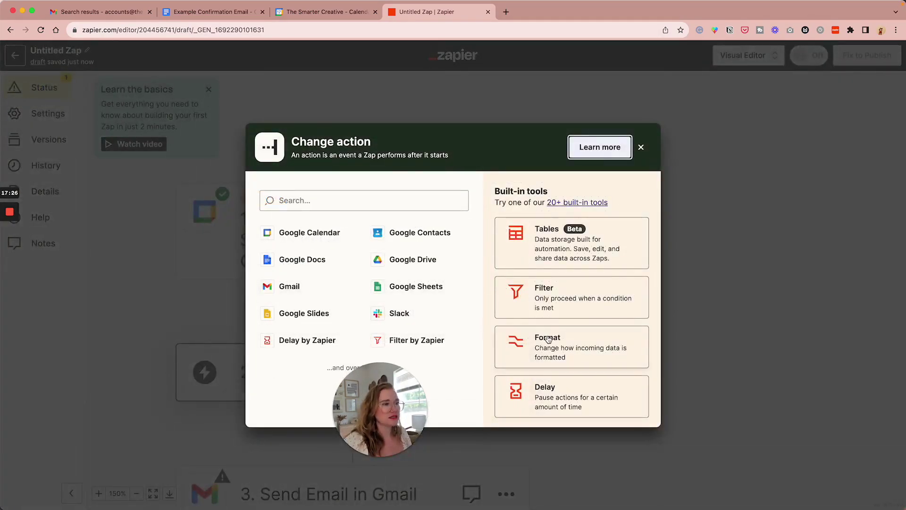
click(547, 336)
scroll(424, 373, down, 3)
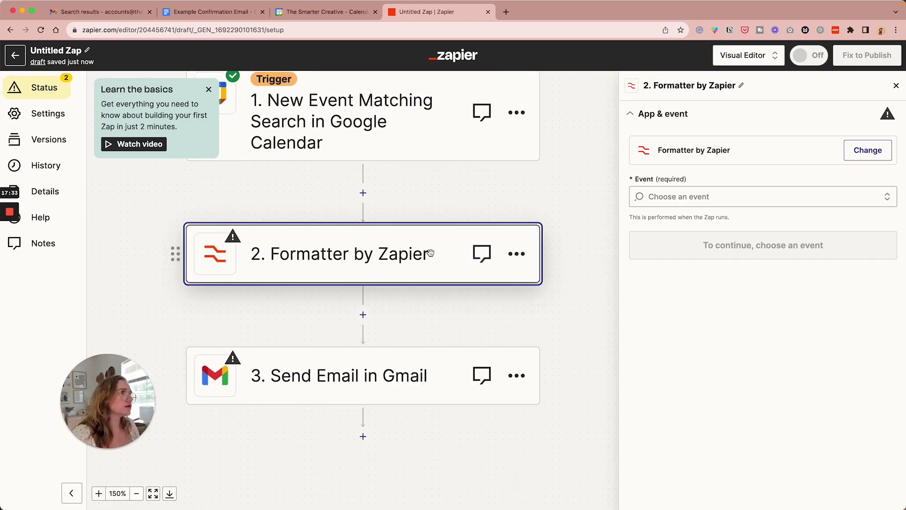
click(670, 197)
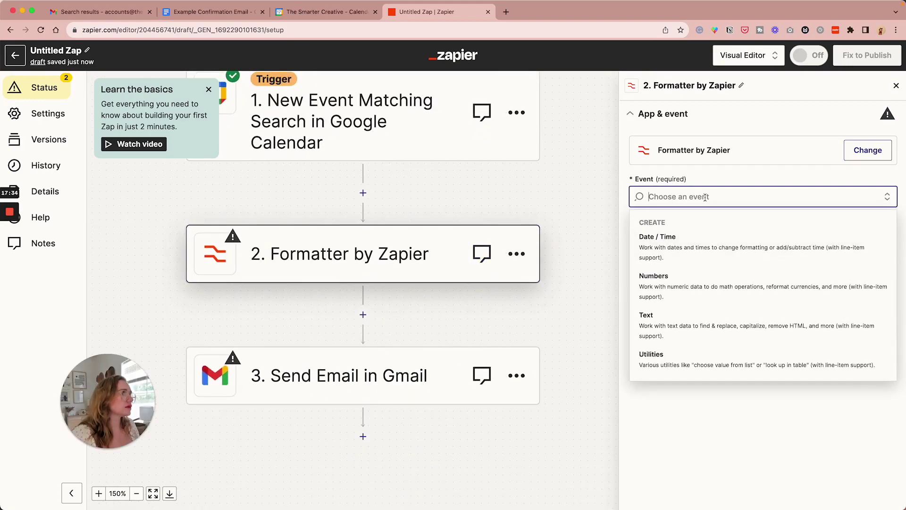
click(701, 316)
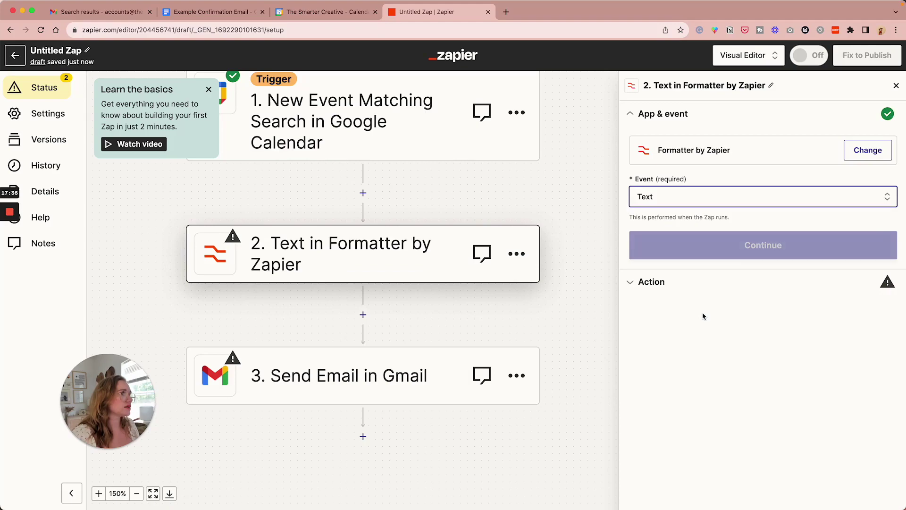
click(707, 256)
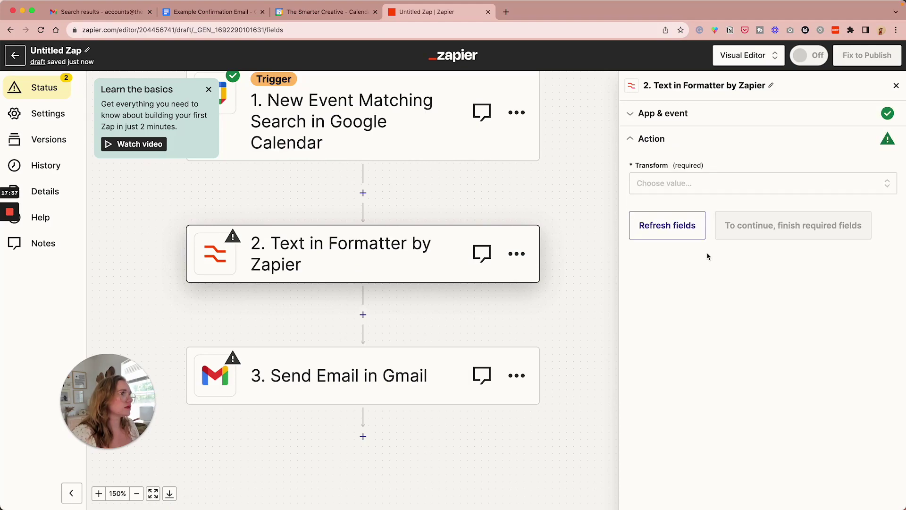
Set the Formatter to Extract Email Address from the event Description, and test it
click(676, 188)
scroll(696, 378, down, 3)
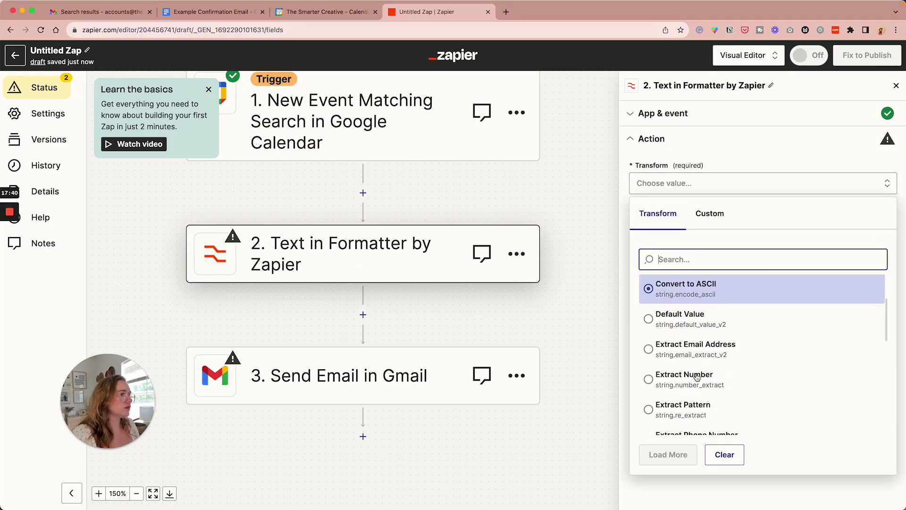
click(697, 349)
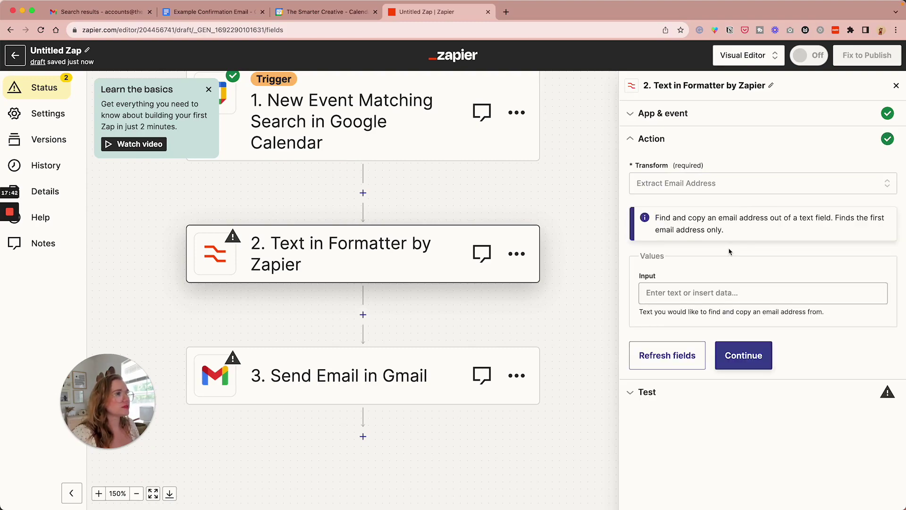
click(707, 296)
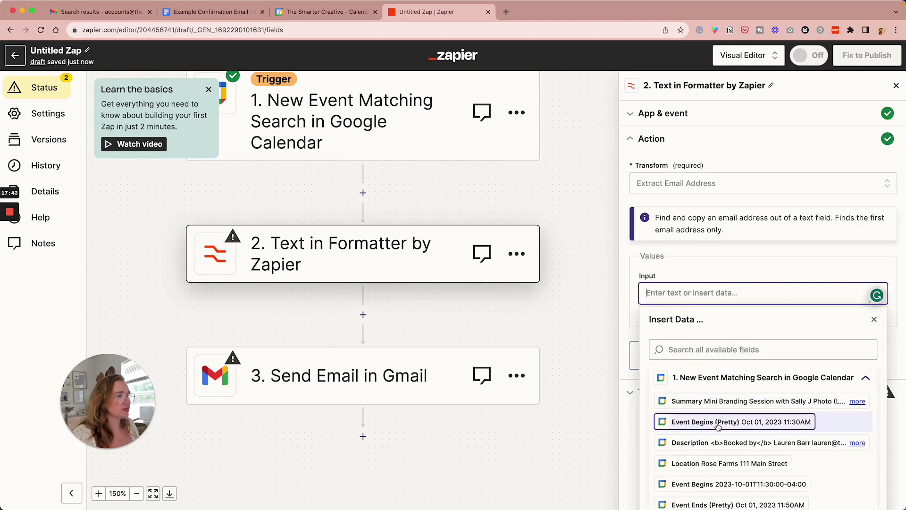
click(720, 441)
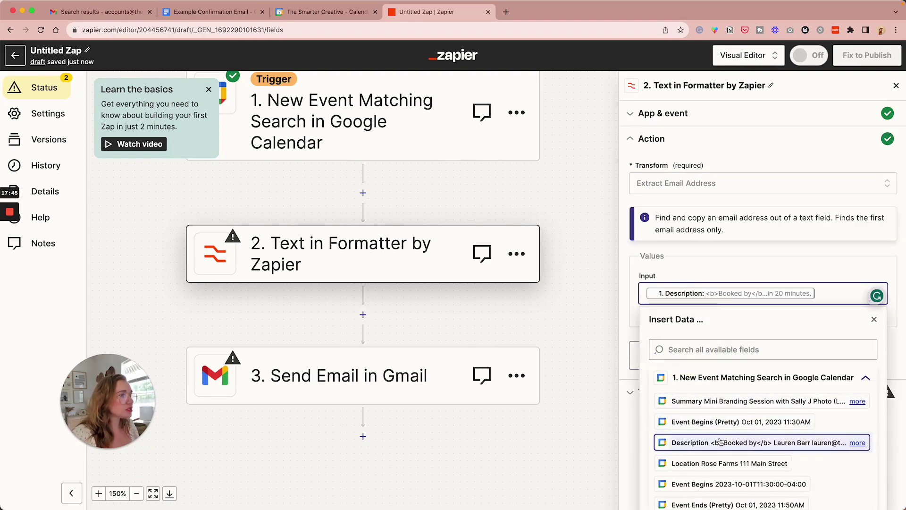
click(737, 354)
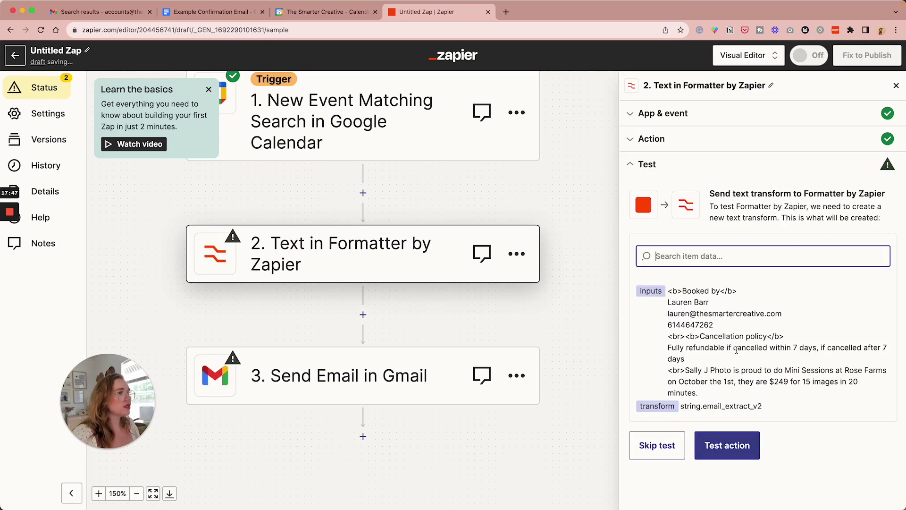
click(751, 446)
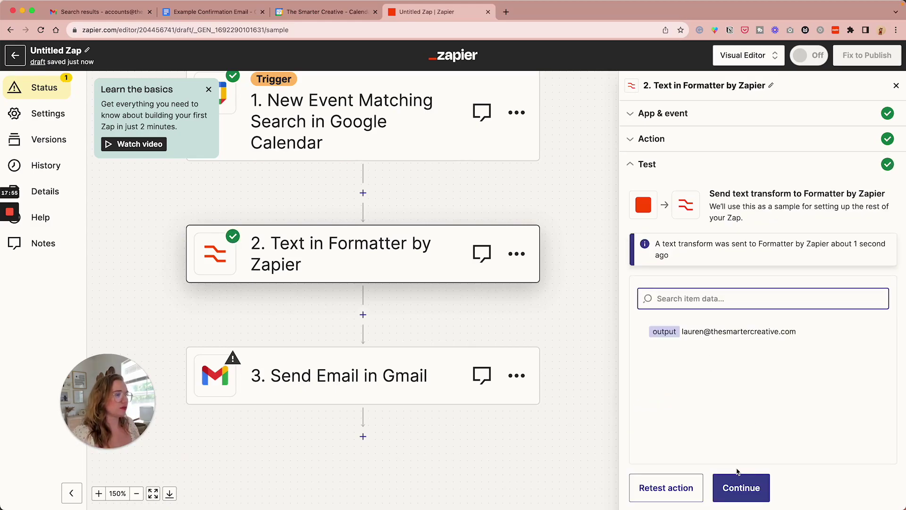
click(740, 486)
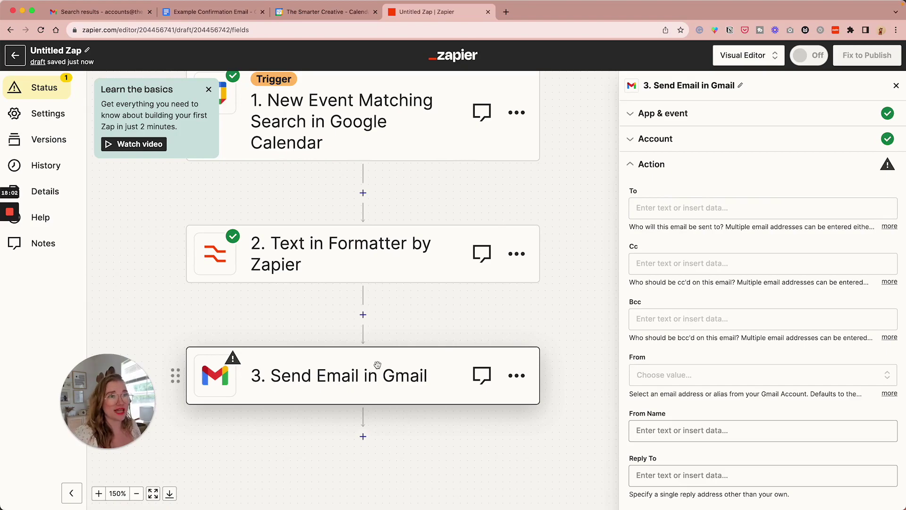
Address the Gmail email to the Formatter's Output email address
click(763, 208)
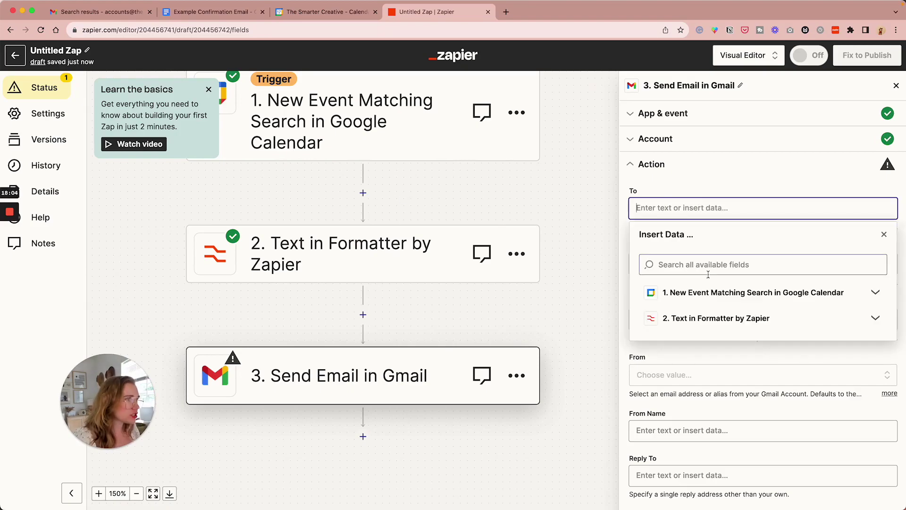
click(701, 316)
scroll(702, 312, down, 2)
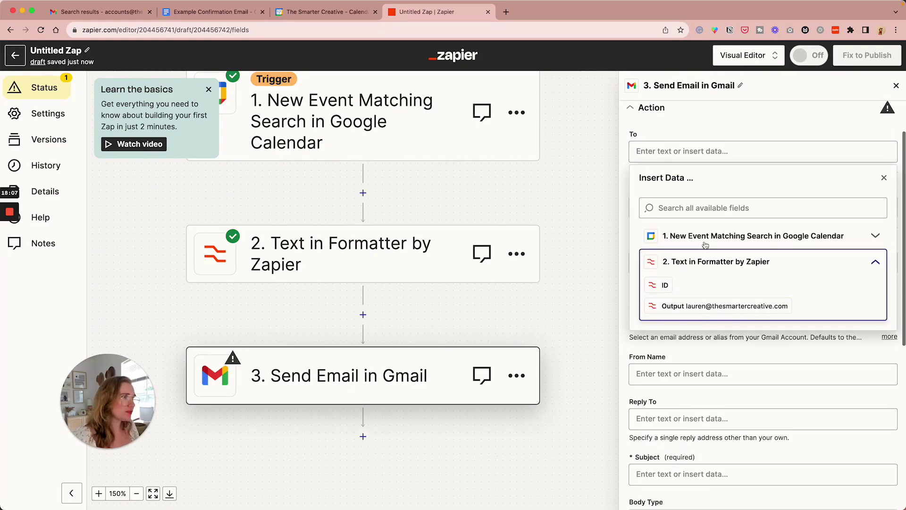
click(706, 307)
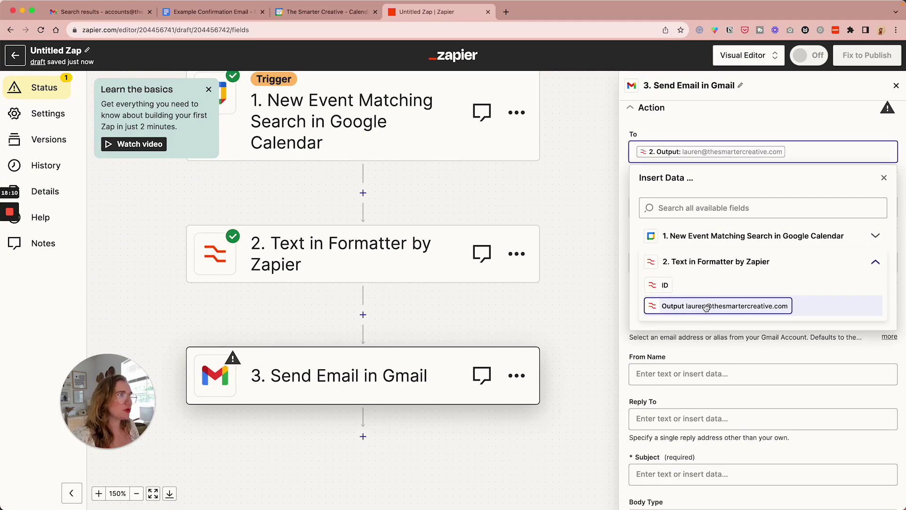
click(622, 261)
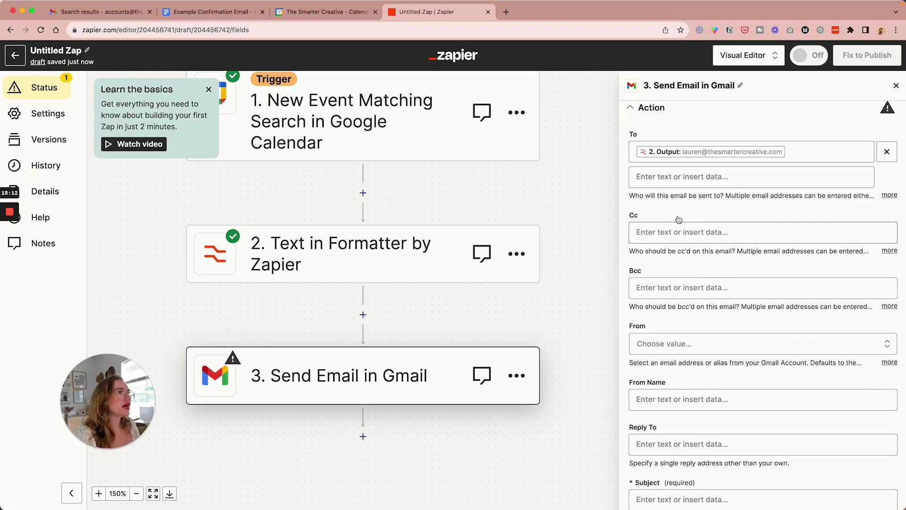
scroll(679, 304, down, 5)
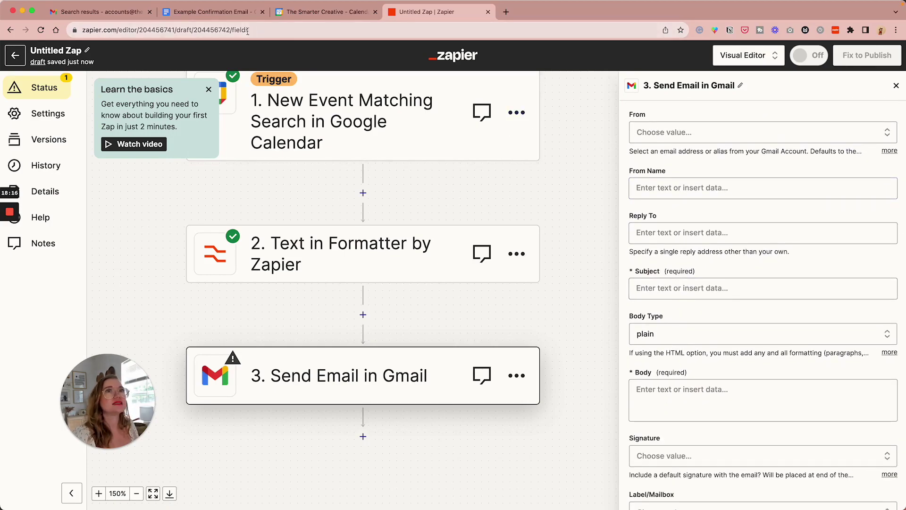
Paste 'Thank You for Booking Your Mini-Brand Photography Session!' from the Google Doc as Subject
click(213, 12)
drag(311, 131, 519, 129)
key(super+c)
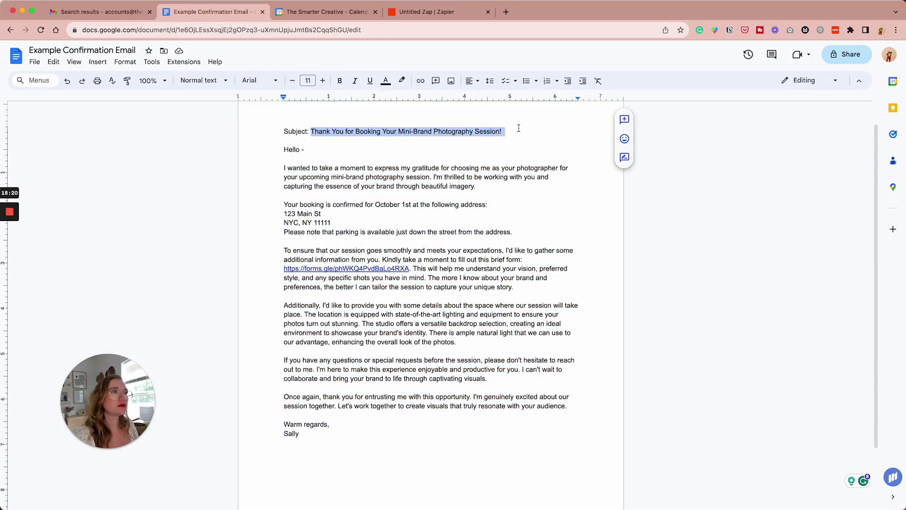
click(424, 13)
click(666, 285)
key(super+v)
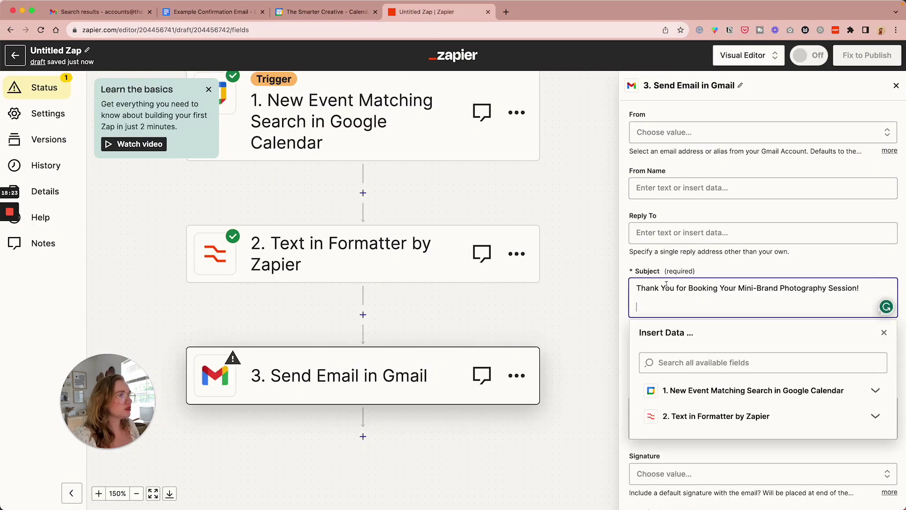
key(BackSpace)
key(BackSpace)
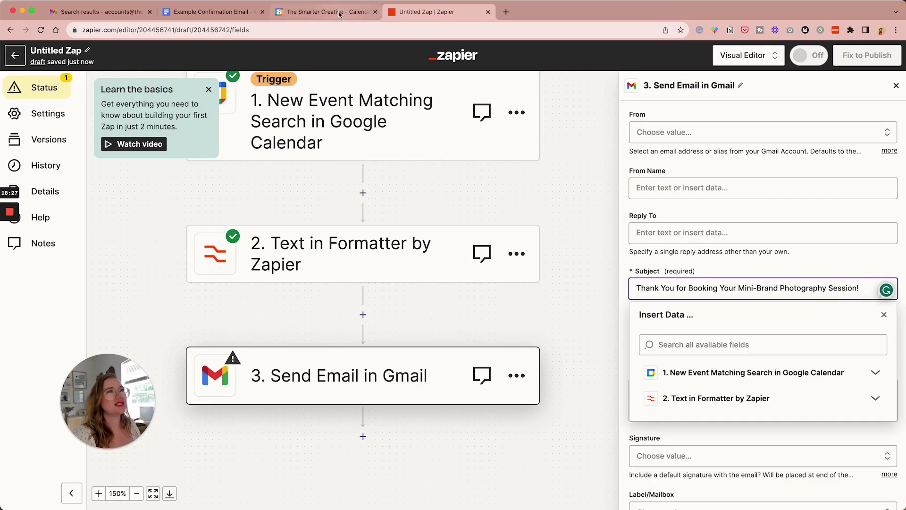
Fill the email Body with the confirmation letter from the Google Doc
click(212, 12)
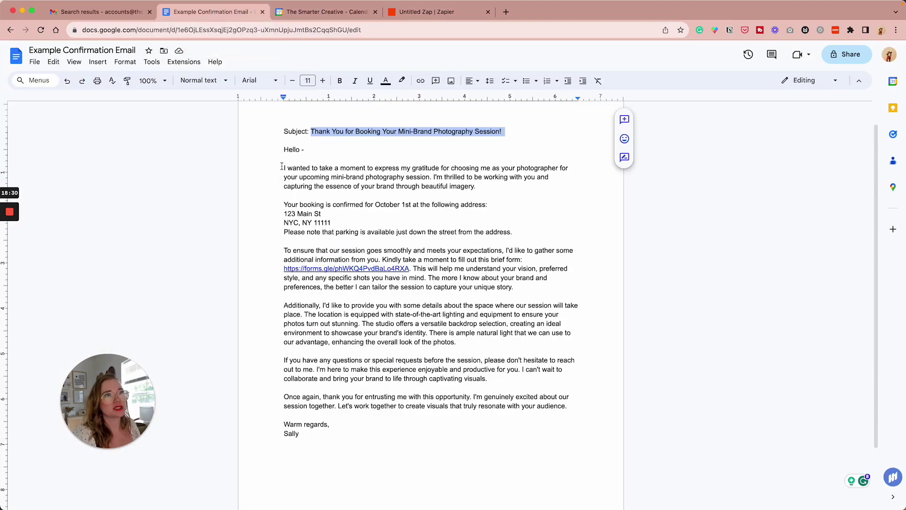
drag(282, 145, 513, 286)
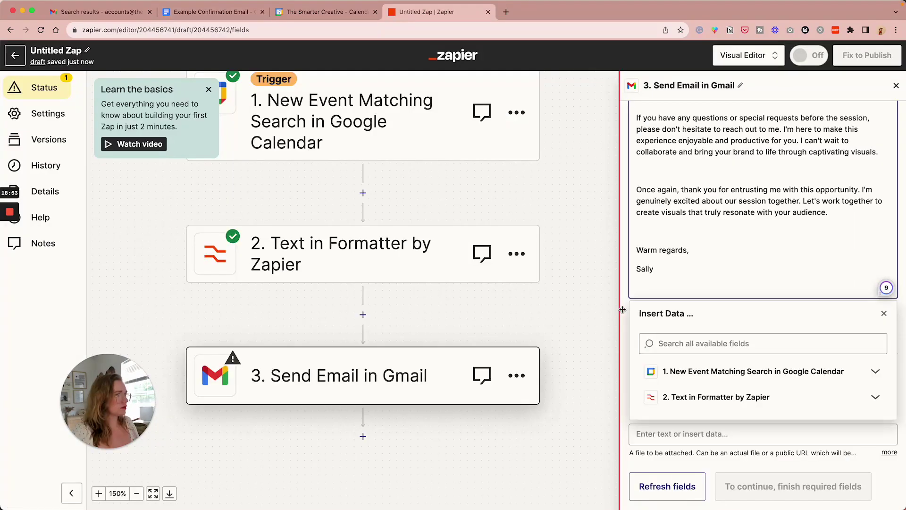
click(623, 309)
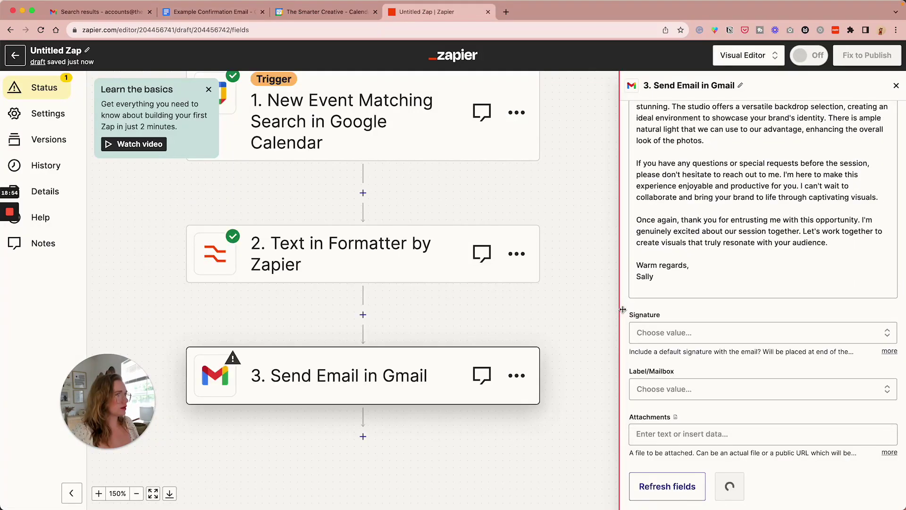
scroll(622, 309, down, 3)
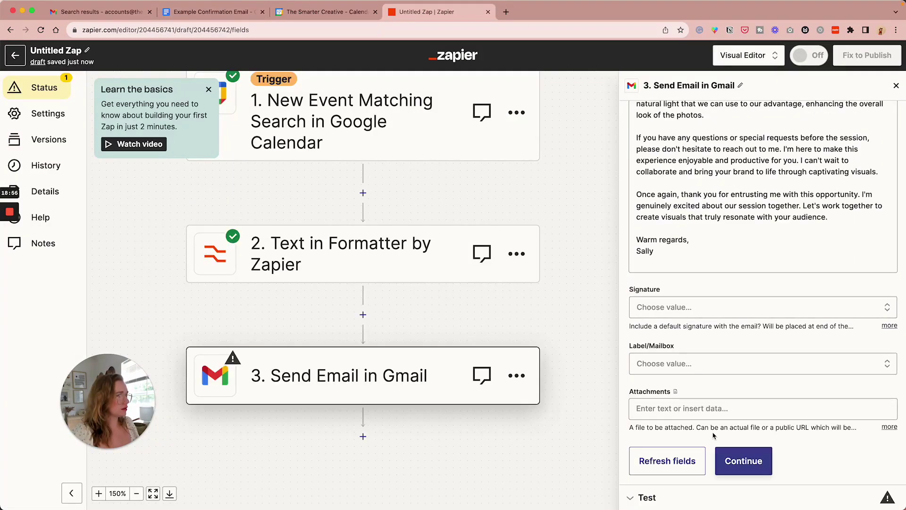
scroll(744, 397, up, 10)
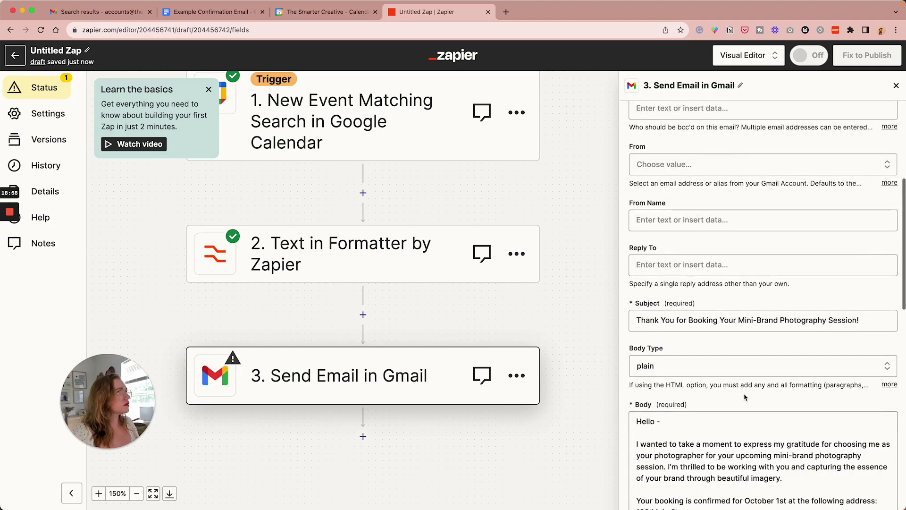
scroll(744, 397, up, 3)
Send from the connected account address with the sender's display name as From Name, then continue
click(674, 295)
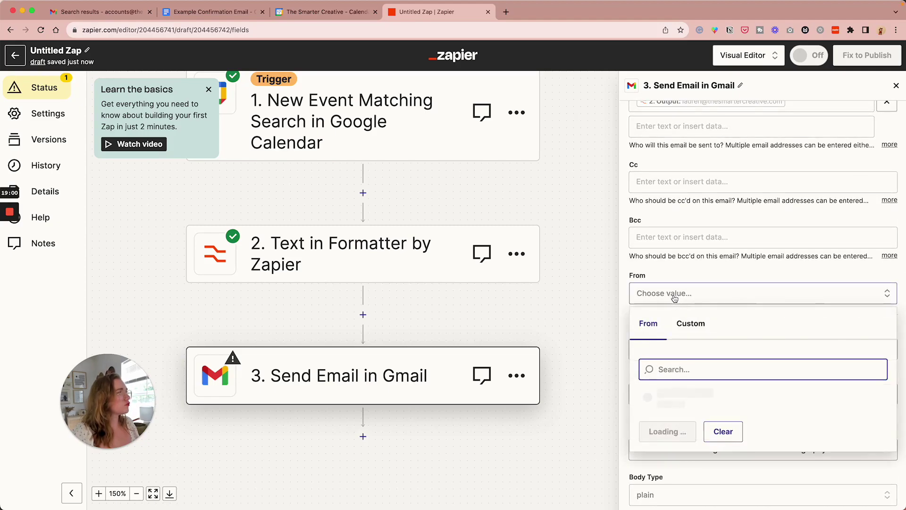
click(684, 396)
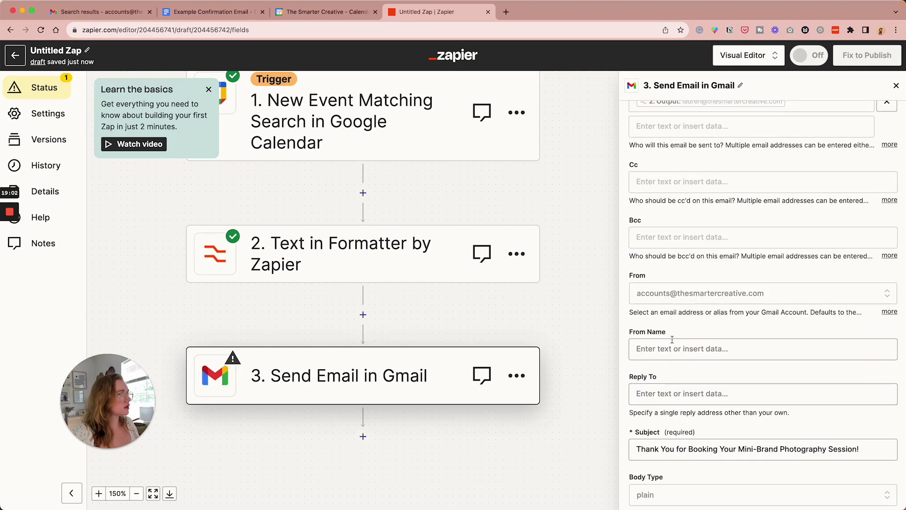
click(672, 344)
text(S)
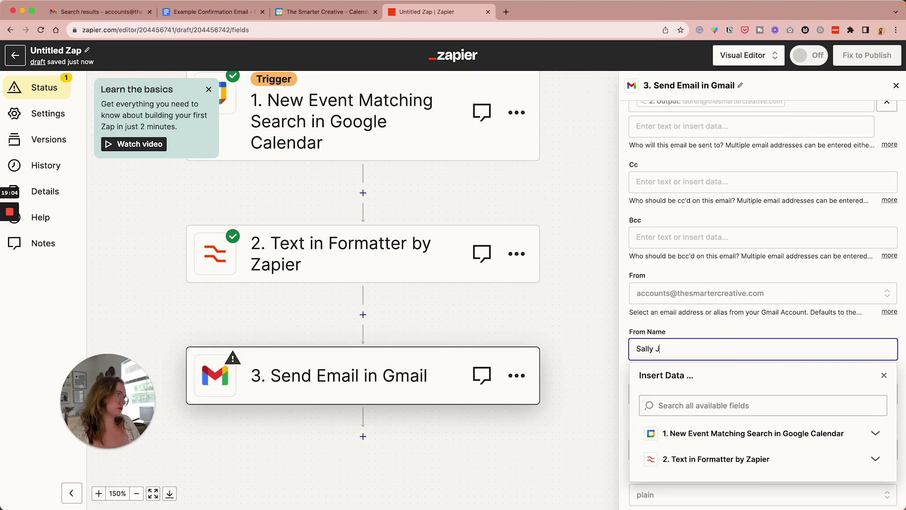
text(ally J)
click(668, 336)
scroll(669, 335, up, 3)
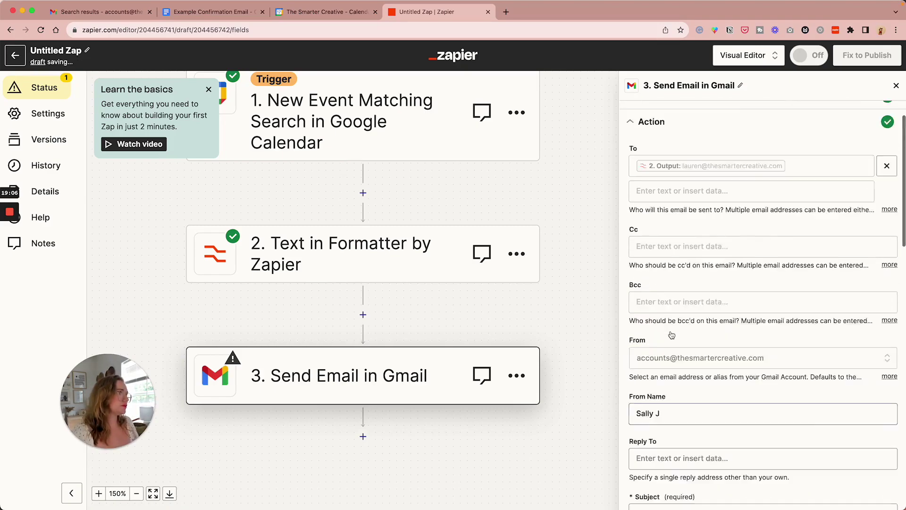
scroll(671, 334, down, 12)
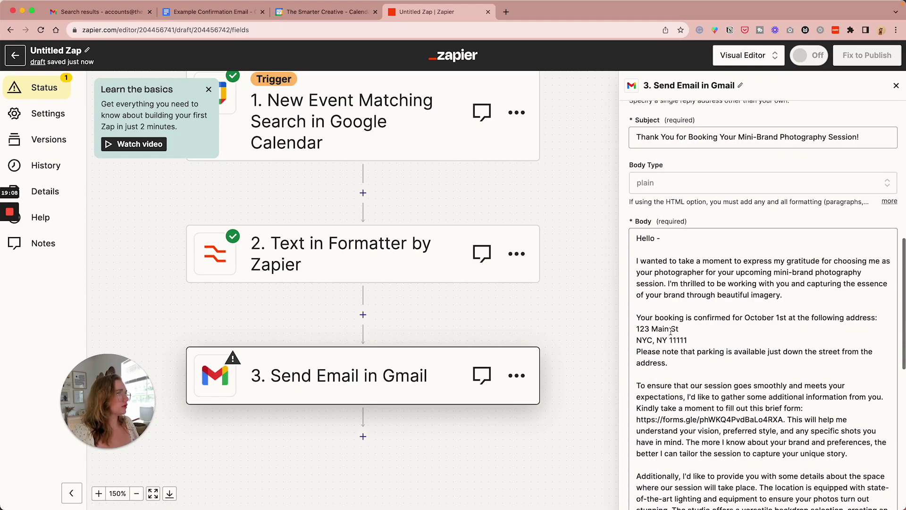
scroll(671, 333, down, 5)
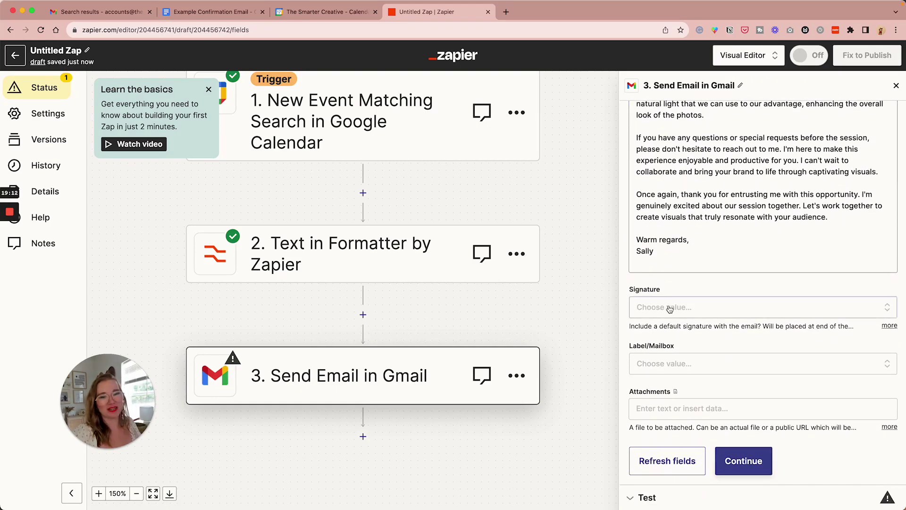
click(734, 468)
Send the Gmail test confirmation email, then review its sender and recipient details in the popout
click(735, 478)
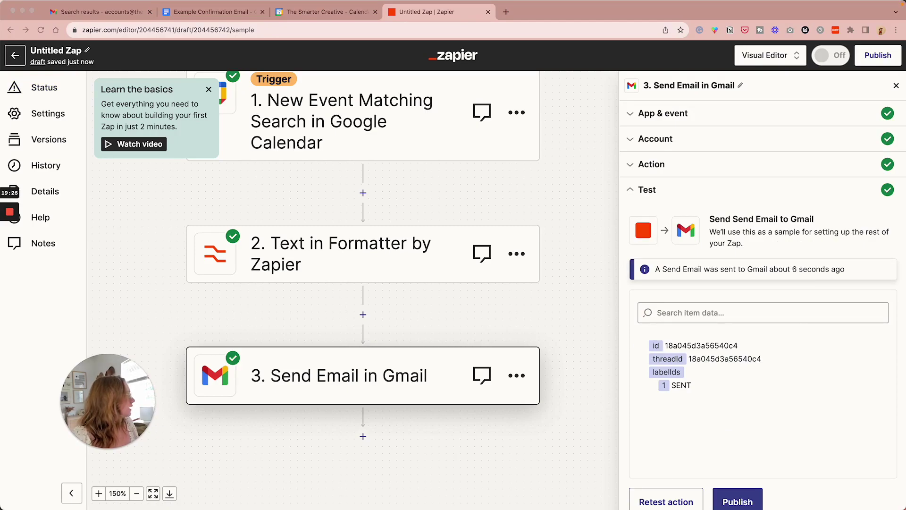
drag(905, 104, 567, 115)
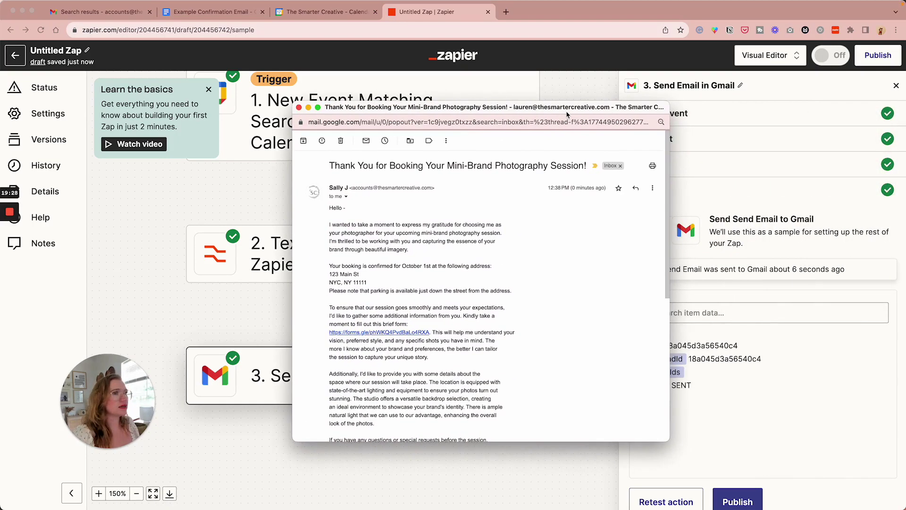
scroll(533, 261, down, 1)
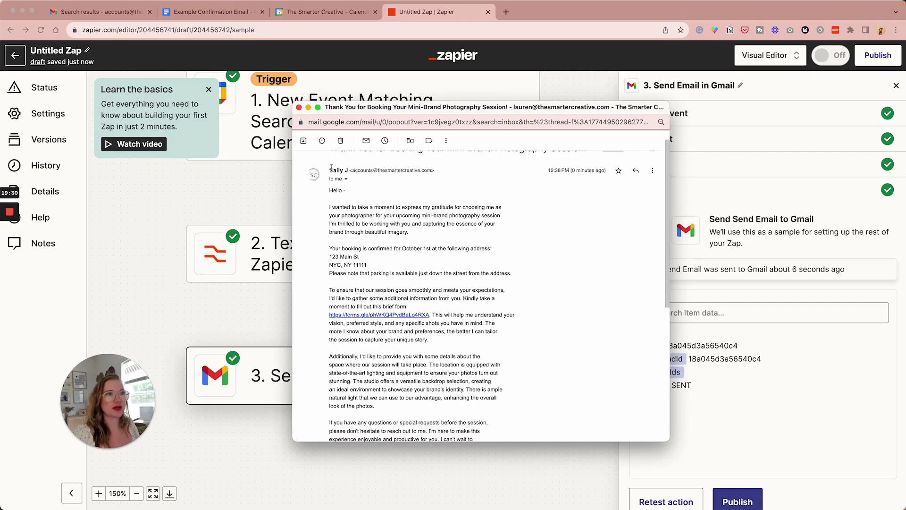
click(346, 180)
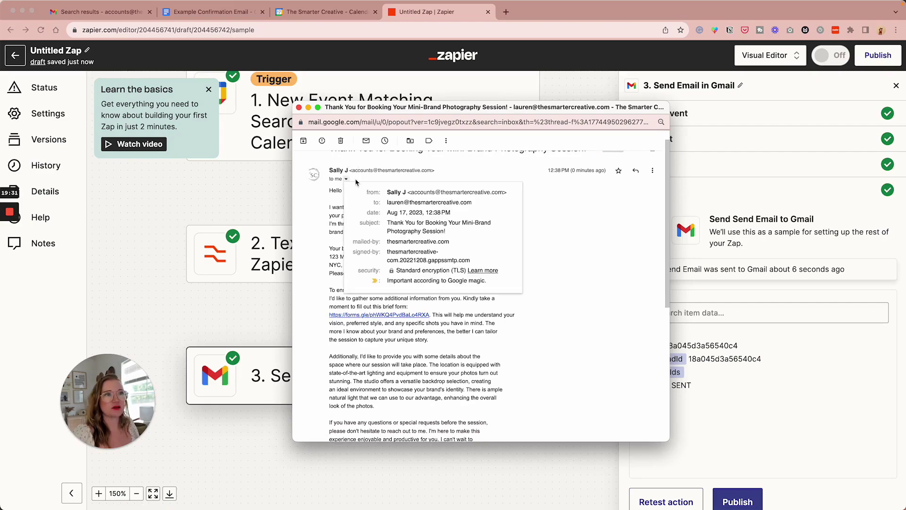
click(439, 203)
scroll(439, 283, down, 10)
scroll(440, 283, up, 10)
click(299, 108)
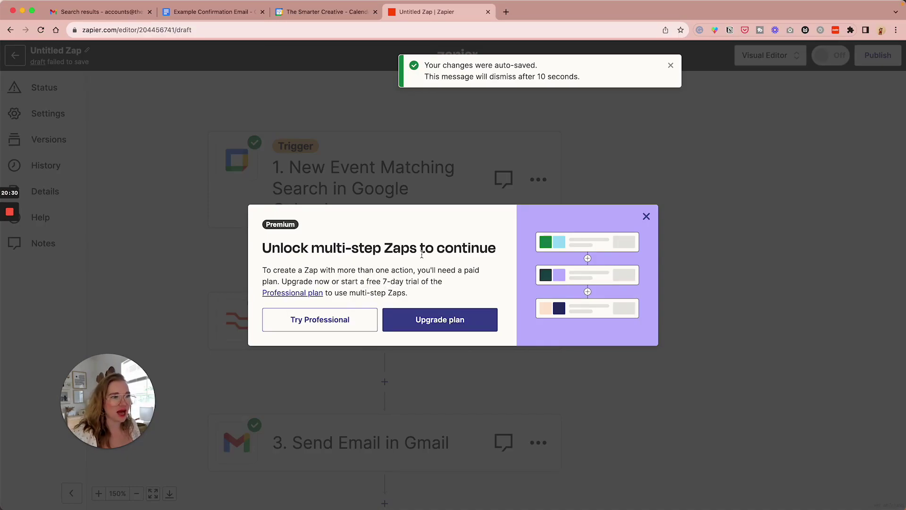
Dismiss the multi-step upgrade prompt and go back to My Zaps, leaving Untitled Zap off
key(Escape)
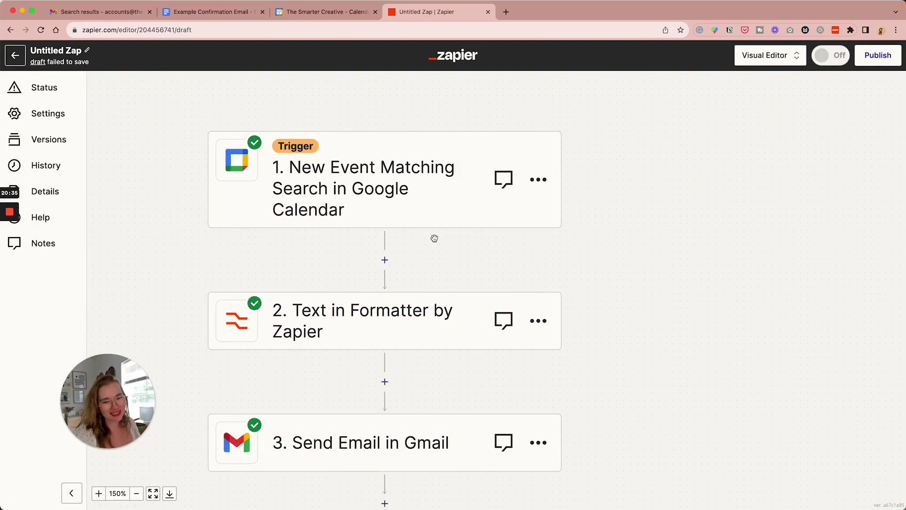
scroll(434, 238, down, 2)
drag(390, 290, 517, 278)
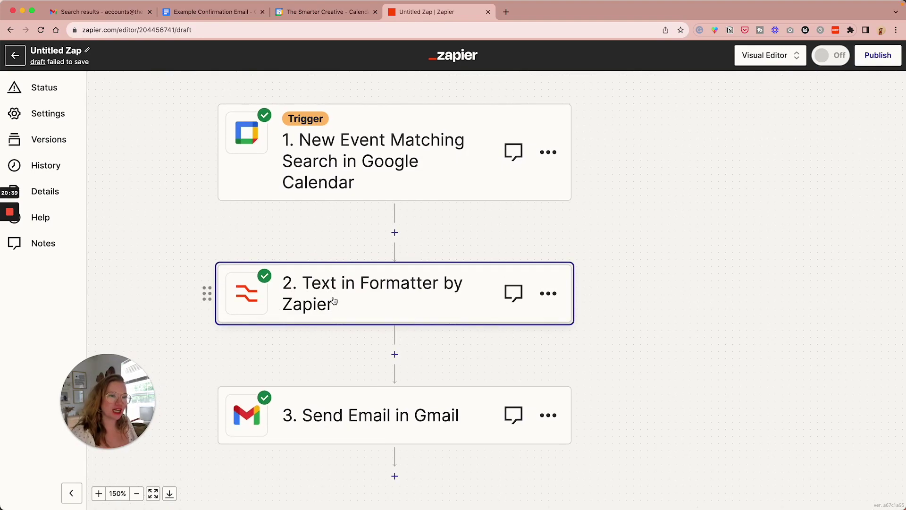
click(23, 61)
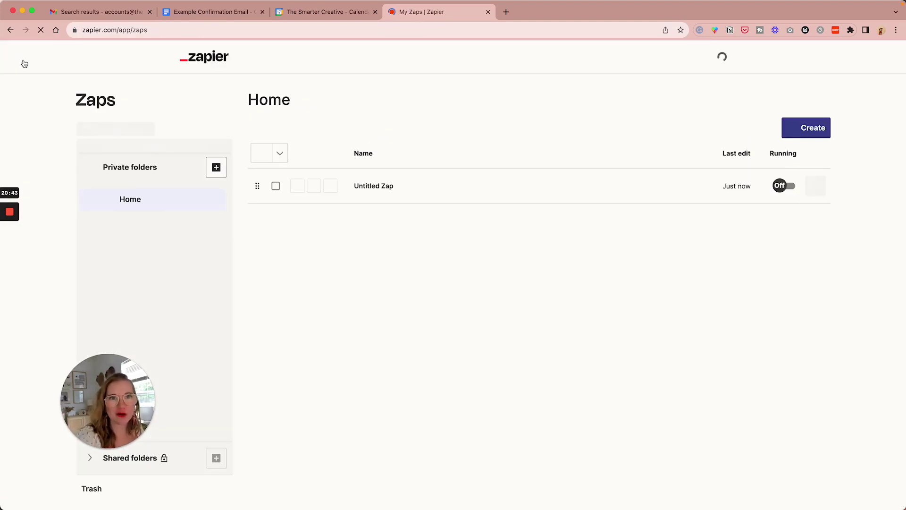